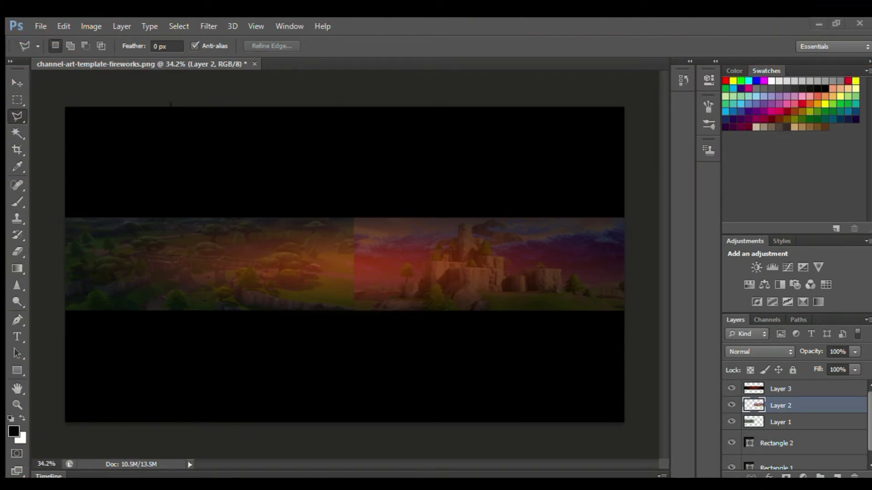
- Paste the Fortnite character image into the banner and enlarge it
{"action": "key", "text": "ctrl+v"}
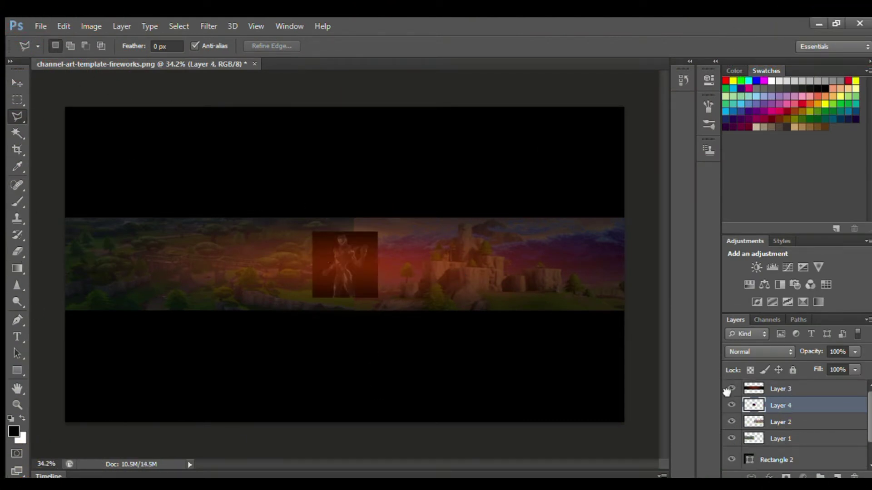
{"action": "key", "text": "v"}
{"action": "key", "text": "ctrl+t"}
{"action": "left_click_drag", "start_coordinate": [417, 321], "coordinate": [414, 338]}
{"action": "key", "text": "Return"}
- Delete the character's black background, then resize and place it right of centre
{"action": "left_click", "coordinate": [396, 295]}
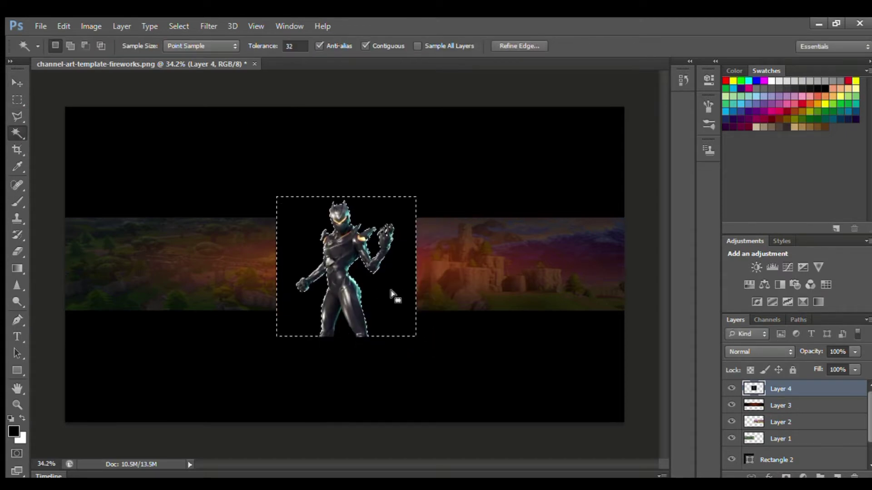
{"action": "key", "text": "Delete"}
{"action": "key", "text": "v"}
{"action": "mouse_move", "coordinate": [352, 264]}
{"action": "left_mouse_down"}
{"action": "mouse_move", "coordinate": [482, 239]}
{"action": "mouse_move", "coordinate": [481, 227]}
{"action": "left_mouse_up"}
{"action": "key", "text": "w"}
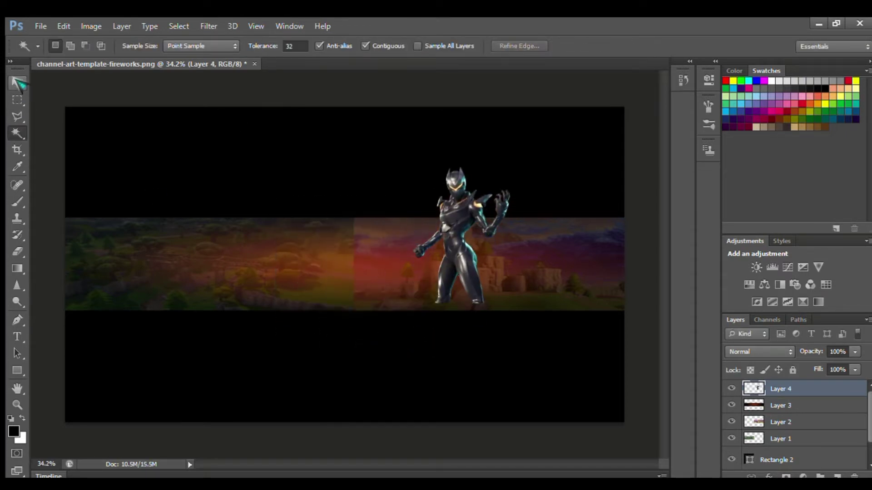
{"action": "key", "text": "ctrl+t"}
{"action": "left_click_drag", "start_coordinate": [510, 162], "coordinate": [477, 240]}
{"action": "left_click_drag", "start_coordinate": [448, 282], "coordinate": [452, 264]}
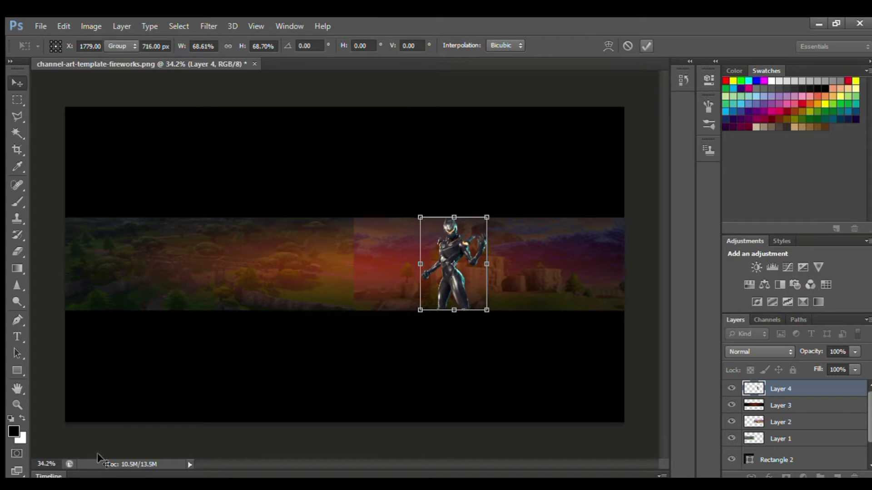
{"action": "key", "text": "Return"}
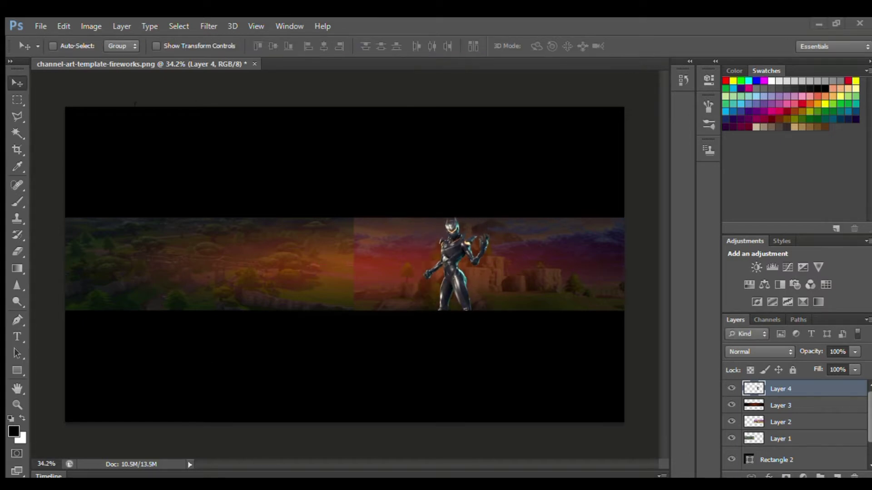
- Add an OBLIVION text title and scale it beside the character
{"action": "left_click", "coordinate": [18, 336]}
{"action": "left_click", "coordinate": [214, 254]}
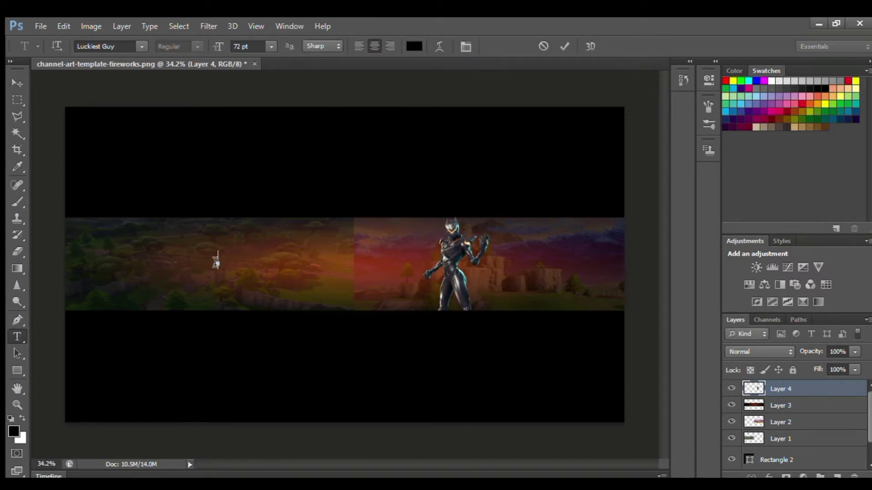
{"action": "type", "text": "OBLIVION"}
{"action": "mouse_move", "coordinate": [218, 260]}
{"action": "left_mouse_down"}
{"action": "mouse_move", "coordinate": [292, 251]}
{"action": "mouse_move", "coordinate": [358, 273]}
{"action": "mouse_move", "coordinate": [477, 234]}
{"action": "left_mouse_up"}
{"action": "key", "text": "ctrl+t"}
{"action": "left_click_drag", "start_coordinate": [409, 258], "coordinate": [341, 259]}
{"action": "left_click_drag", "start_coordinate": [405, 282], "coordinate": [424, 303]}
{"action": "left_click_drag", "start_coordinate": [333, 273], "coordinate": [330, 268]}
{"action": "key", "text": "Return"}
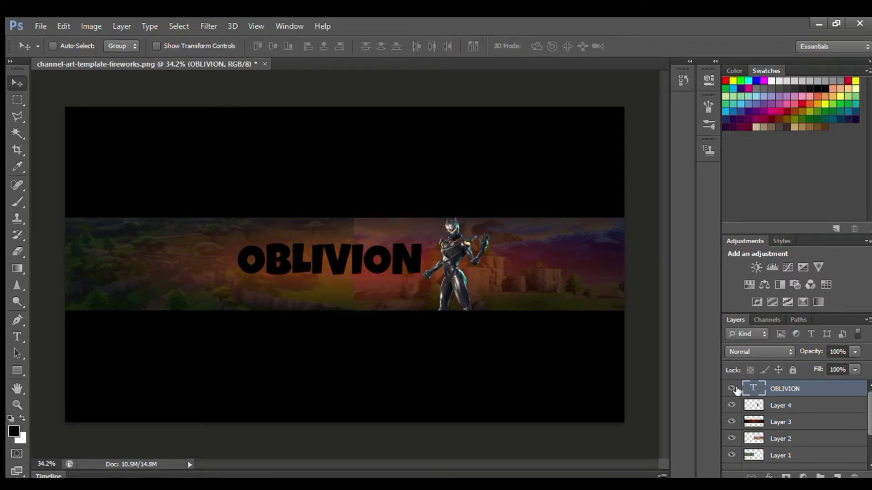
- Hide the OBLIVION title and character layers
{"action": "left_click_drag", "start_coordinate": [731, 388], "coordinate": [731, 422]}
{"action": "left_click", "coordinate": [731, 422]}
{"action": "key", "text": "b"}
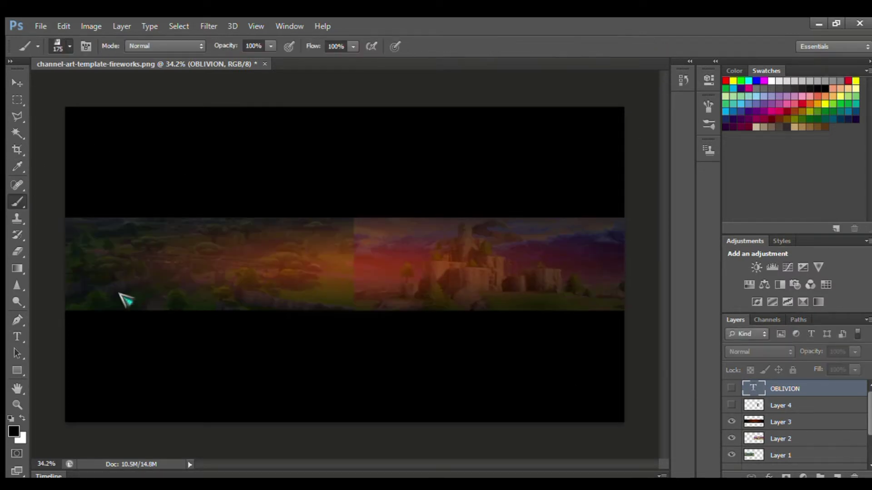
- Lower Layer 3 opacity to 76% and darken the castle's right side on Layer 2
{"action": "left_click", "coordinate": [799, 422]}
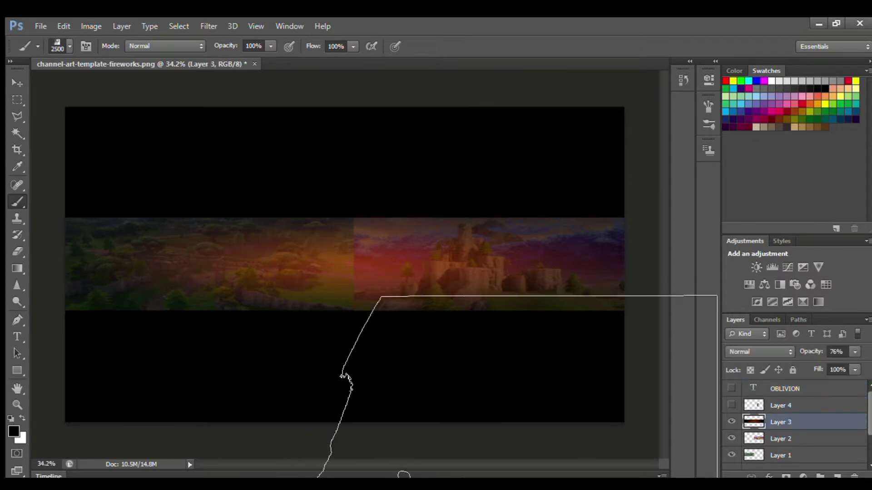
{"action": "left_click_drag", "start_coordinate": [811, 351], "coordinate": [799, 351]}
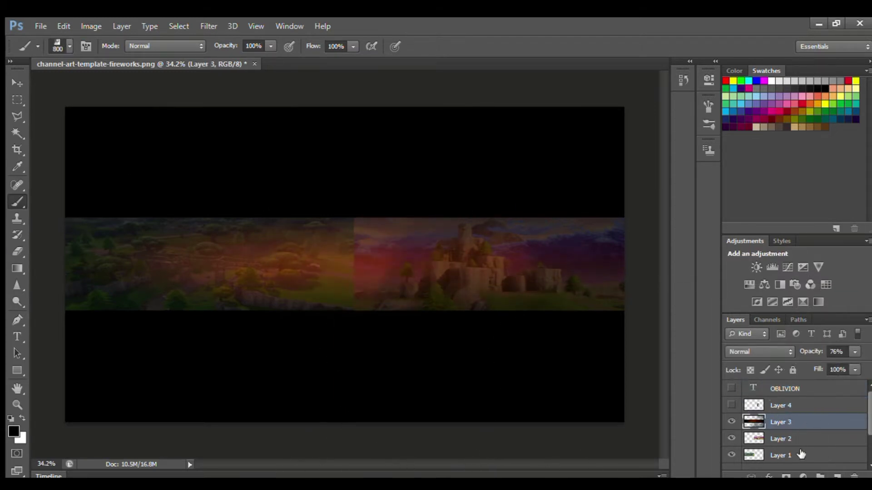
{"action": "left_click", "coordinate": [781, 438]}
{"action": "left_click", "coordinate": [591, 266]}
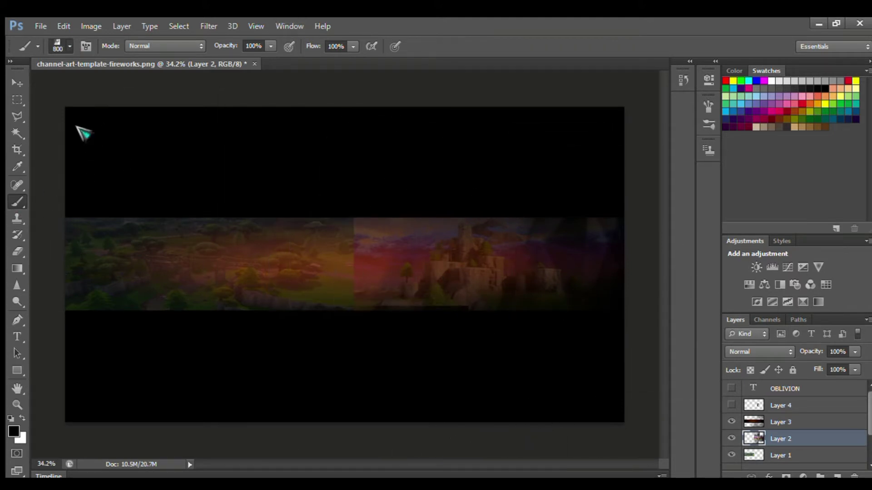
- Paint dark patches over the band's centre, left landscape and castle top with a 500 brush
{"action": "key", "text": "bracketright"}
{"action": "key", "text": "bracketright"}
{"action": "key", "text": "bracketright"}
{"action": "key", "text": "bracketright"}
{"action": "key", "text": "bracketright"}
{"action": "key", "text": "bracketright"}
{"action": "key", "text": "bracketright"}
{"action": "key", "text": "bracketright"}
{"action": "key", "text": "bracketright"}
{"action": "key", "text": "bracketright"}
{"action": "key", "text": "bracketright"}
{"action": "key", "text": "bracketright"}
{"action": "key", "text": "bracketleft"}
{"action": "key", "text": "bracketleft"}
{"action": "key", "text": "bracketleft"}
{"action": "key", "text": "bracketleft"}
{"action": "key", "text": "bracketleft"}
{"action": "key", "text": "bracketleft"}
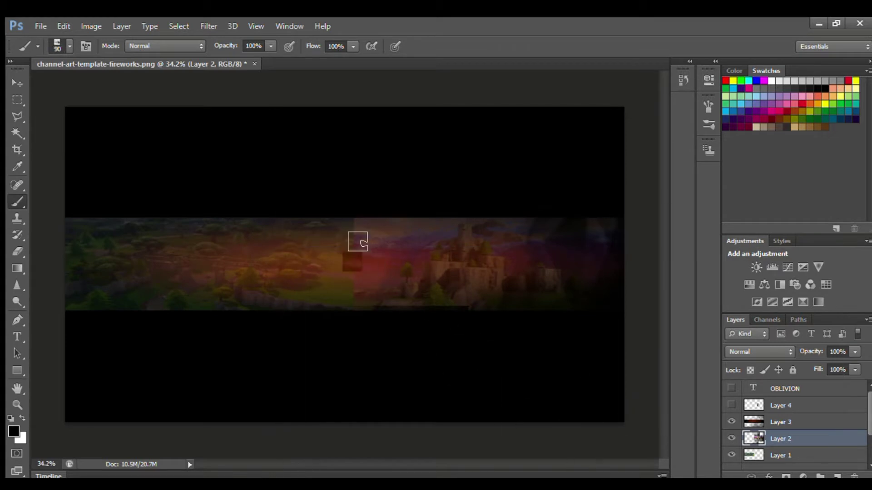
{"action": "key", "text": "bracketright"}
{"action": "key", "text": "bracketright"}
{"action": "key", "text": "bracketright"}
{"action": "key", "text": "bracketright"}
{"action": "key", "text": "bracketright"}
{"action": "key", "text": "bracketright"}
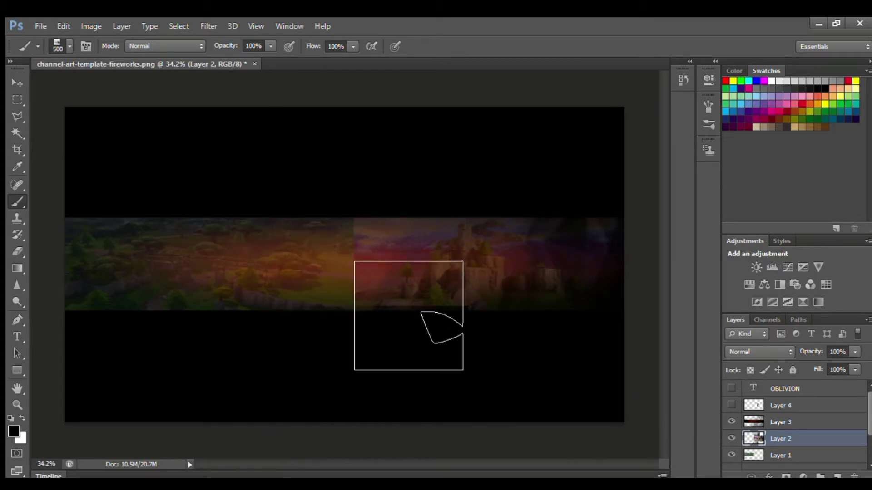
{"action": "left_click", "coordinate": [354, 265]}
{"action": "left_click", "coordinate": [275, 335]}
{"action": "left_click", "coordinate": [444, 182]}
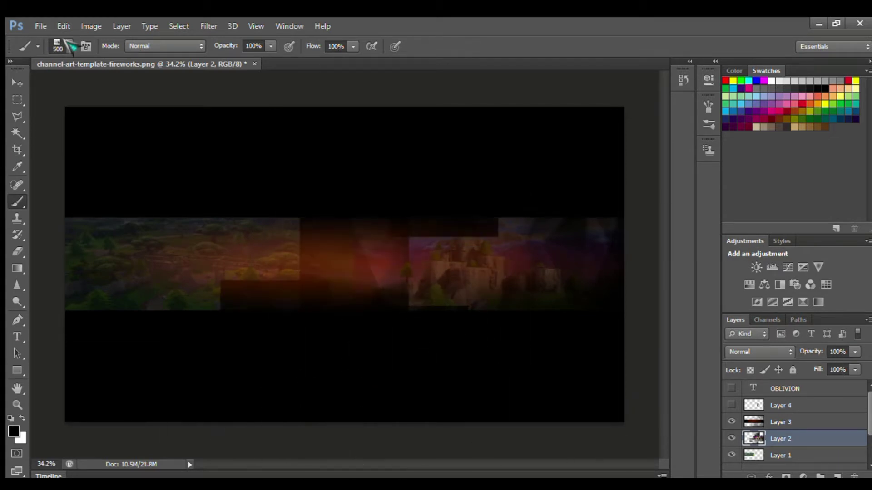
- Darken the banner's left end on Layer 1 with a 600 brush, then unhide title and character
{"action": "left_click", "coordinate": [810, 452]}
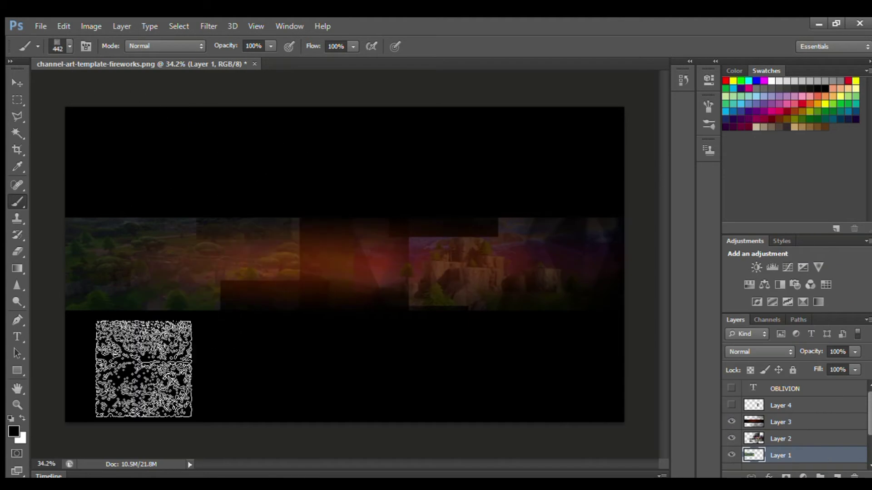
{"action": "key", "text": "ctrl+z"}
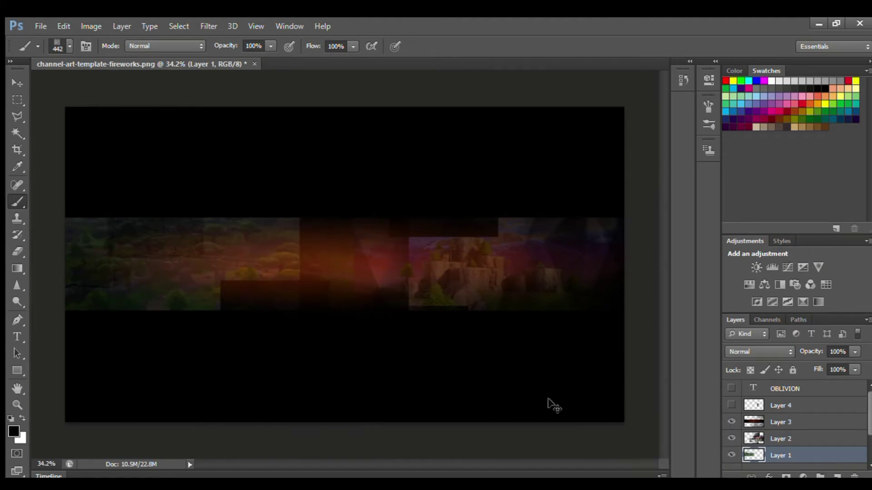
{"action": "key", "text": "bracketright"}
{"action": "key", "text": "bracketright"}
{"action": "key", "text": "bracketright"}
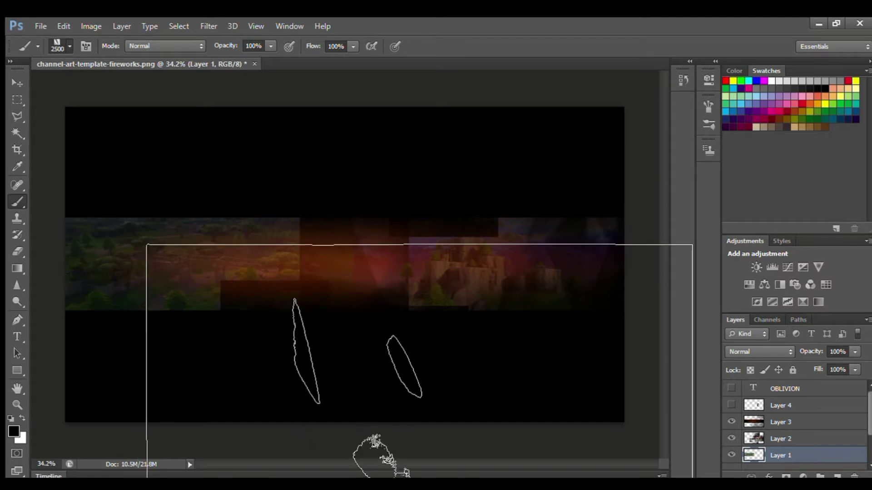
{"action": "key", "text": "bracketleft"}
{"action": "key", "text": "bracketleft"}
{"action": "key", "text": "bracketleft"}
{"action": "left_click", "coordinate": [131, 263]}
{"action": "left_click_drag", "start_coordinate": [731, 388], "coordinate": [731, 405]}
- Add a driftycobra043 text label below the character
{"action": "key", "text": "v"}
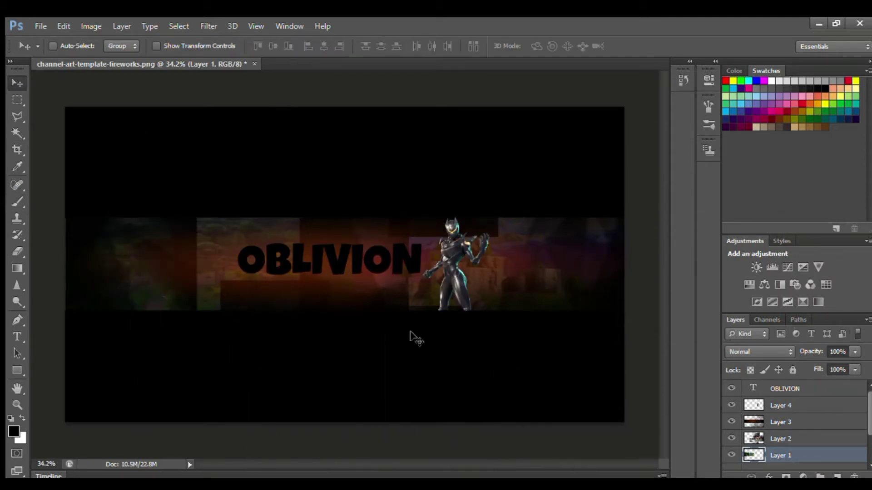
{"action": "scroll", "coordinate": [410, 337], "scroll_direction": "up", "scroll_amount": 2}
{"action": "scroll", "coordinate": [444, 459], "scroll_direction": "right", "scroll_amount": 3}
{"action": "key", "text": "t"}
{"action": "left_click", "coordinate": [313, 307]}
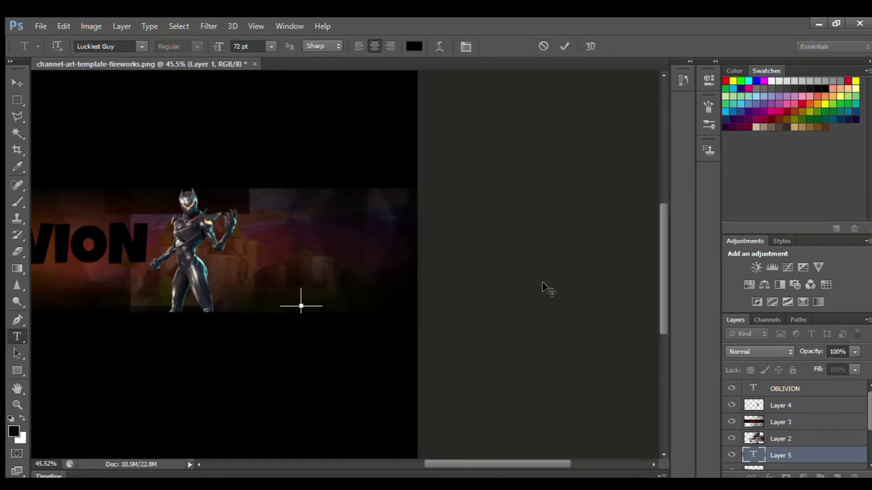
{"action": "type", "text": "."}
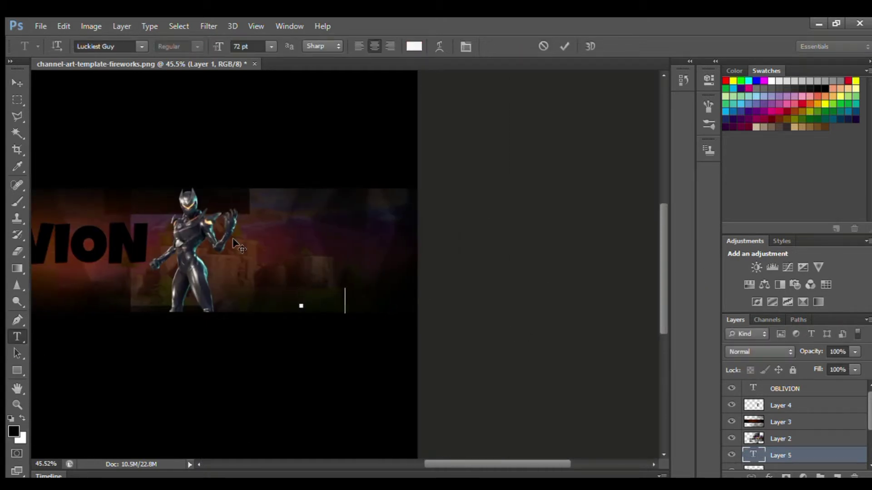
{"action": "key", "text": "BackSpace"}
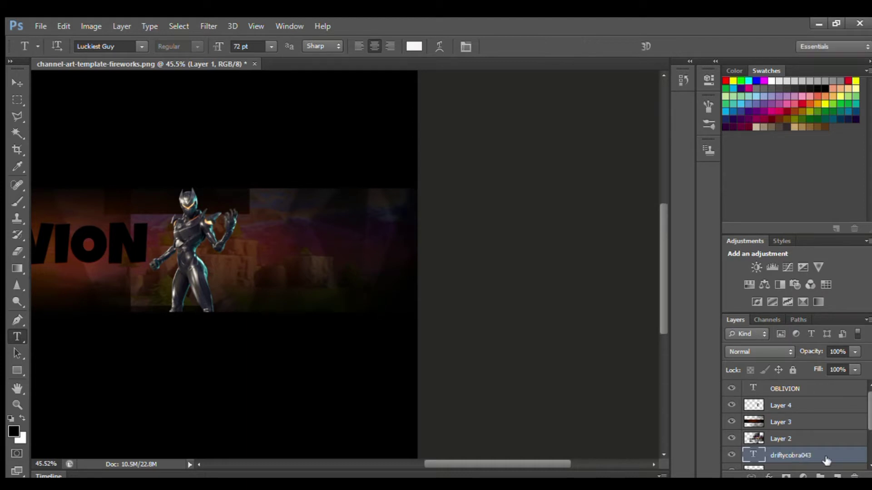
{"action": "type", "text": "driftycobra043"}
{"action": "key", "text": "ctrl+t"}
{"action": "left_click_drag", "start_coordinate": [257, 294], "coordinate": [338, 299]}
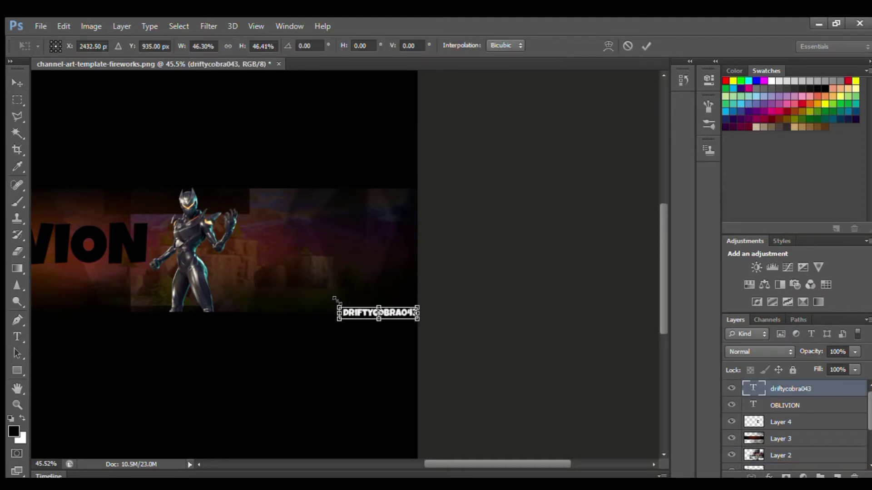
{"action": "key", "text": "Return"}
{"action": "key", "text": "ctrl+0"}
{"action": "scroll", "coordinate": [837, 455], "scroll_direction": "down", "scroll_amount": 2}
- Nudge the Layer 1 image slightly, then select the OBLIVION text layer
{"action": "left_click", "coordinate": [799, 438]}
{"action": "key", "text": "ctrl+t"}
{"action": "left_click_drag", "start_coordinate": [282, 303], "coordinate": [286, 305]}
{"action": "key", "text": "Return"}
{"action": "key", "text": "ctrl+t"}
{"action": "key", "text": "Return"}
{"action": "scroll", "coordinate": [590, 340], "scroll_direction": "up", "scroll_amount": 1}
{"action": "scroll", "coordinate": [838, 422], "scroll_direction": "up", "scroll_amount": 2}
{"action": "left_click", "coordinate": [838, 406]}
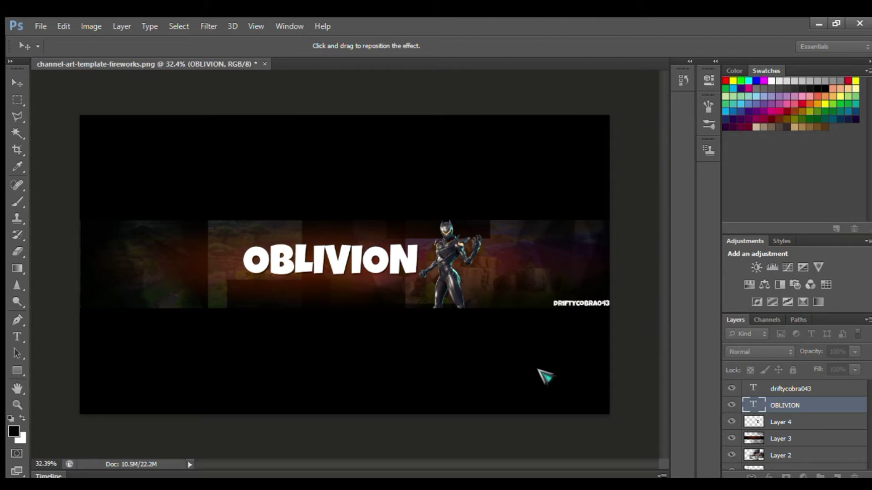
- Give OBLIVION a below-left drop shadow and the driftycobra043 label its own repositioned drop shadow
{"action": "mouse_move", "coordinate": [399, 268]}
{"action": "left_mouse_down"}
{"action": "mouse_move", "coordinate": [393, 271]}
{"action": "mouse_move", "coordinate": [404, 266]}
{"action": "left_mouse_up"}
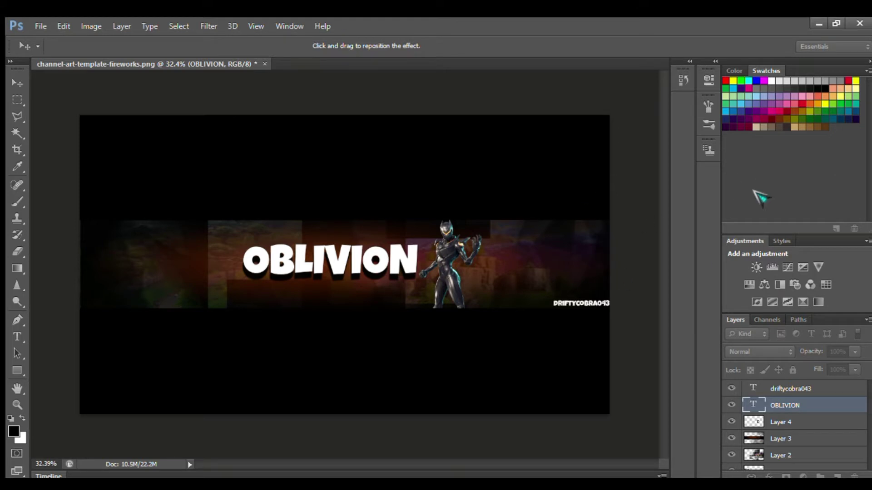
{"action": "left_click", "coordinate": [813, 388]}
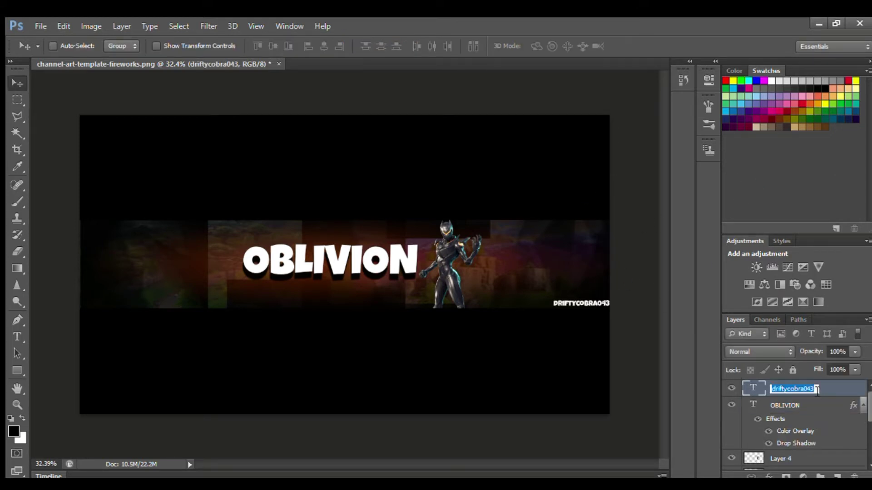
{"action": "key", "text": "h"}
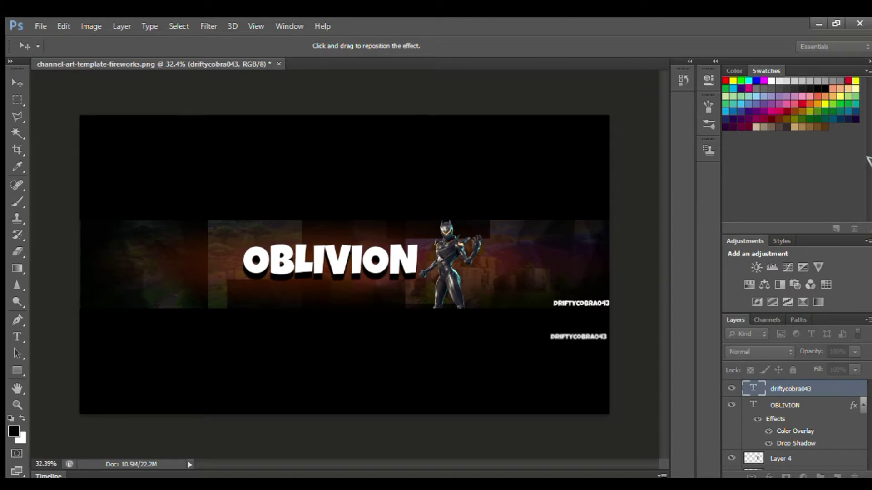
{"action": "key", "text": "Return"}
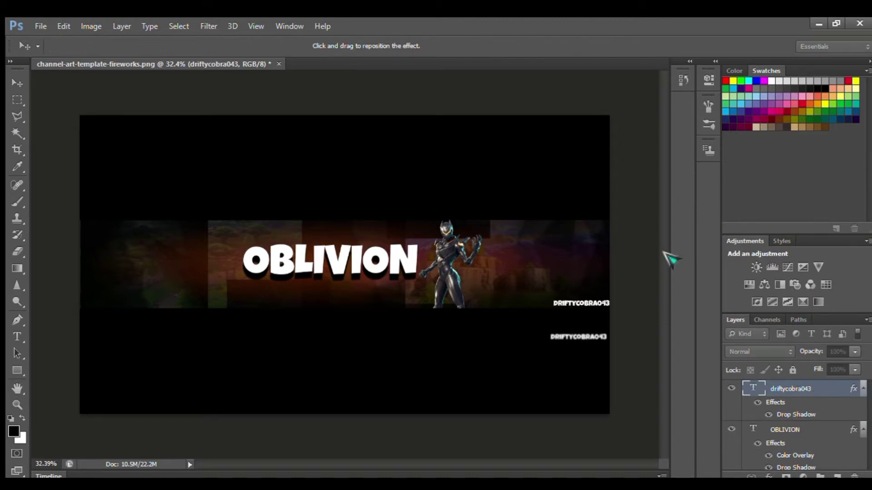
{"action": "left_click_drag", "start_coordinate": [718, 228], "coordinate": [727, 218]}
{"action": "key", "text": "Return"}
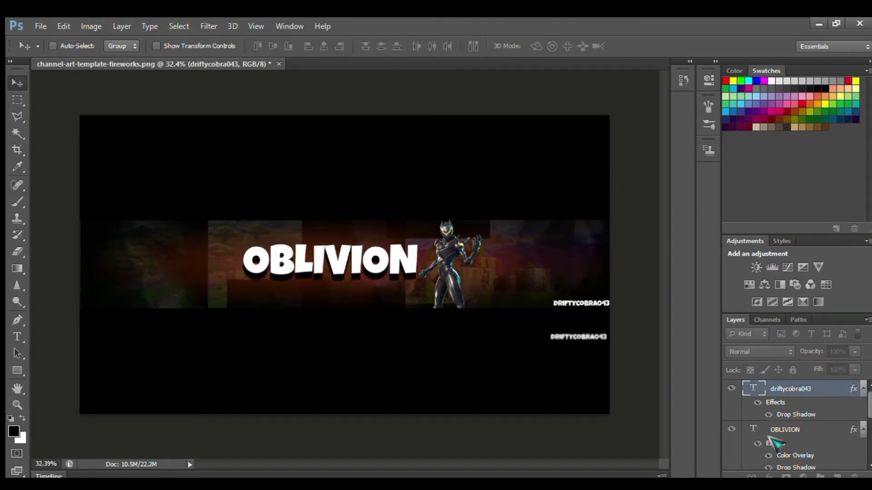
- Delete the extra DRIFTYCOBRA043 copy while temporarily hiding the OBLIVION title
{"action": "left_click", "coordinate": [731, 430]}
{"action": "scroll", "coordinate": [786, 436], "scroll_direction": "down", "scroll_amount": 1}
{"action": "scroll", "coordinate": [786, 441], "scroll_direction": "up", "scroll_amount": 2}
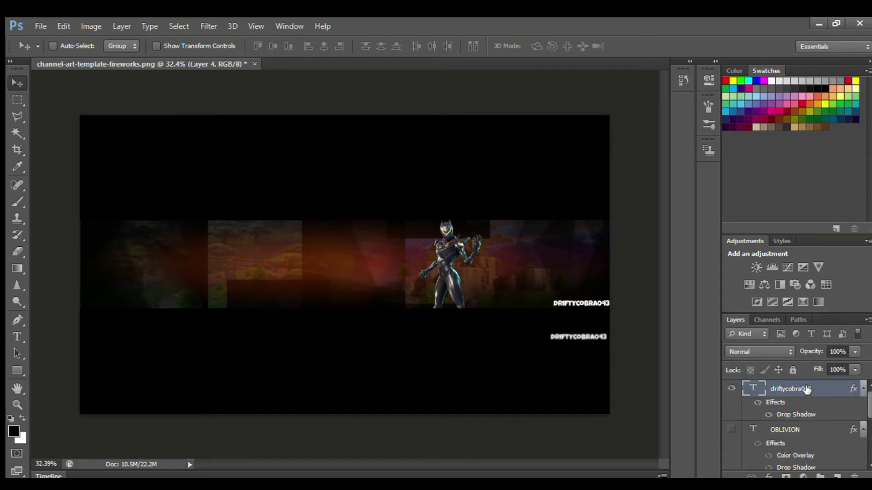
{"action": "key", "text": "Delete"}
{"action": "double_click", "coordinate": [781, 425]}
{"action": "scroll", "coordinate": [753, 413], "scroll_direction": "up", "scroll_amount": 2}
{"action": "left_click", "coordinate": [731, 405]}
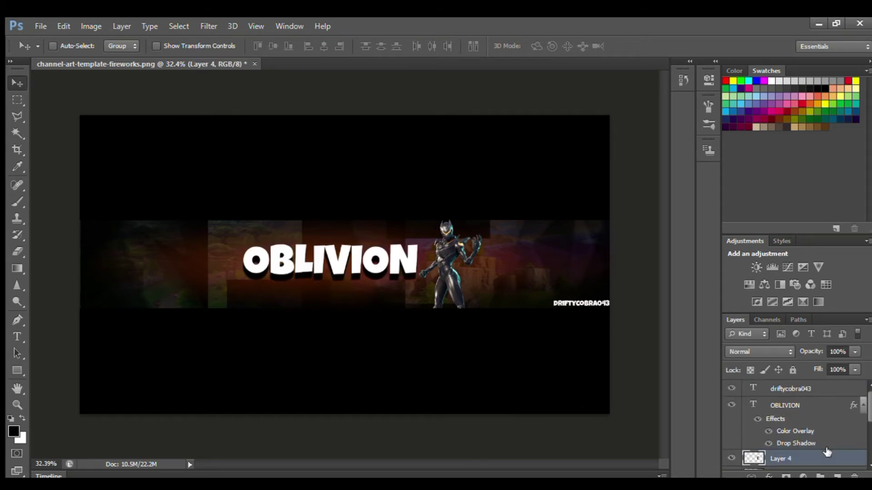
- Give the character layer a white drop shadow offset to the left
{"action": "double_click", "coordinate": [821, 459]}
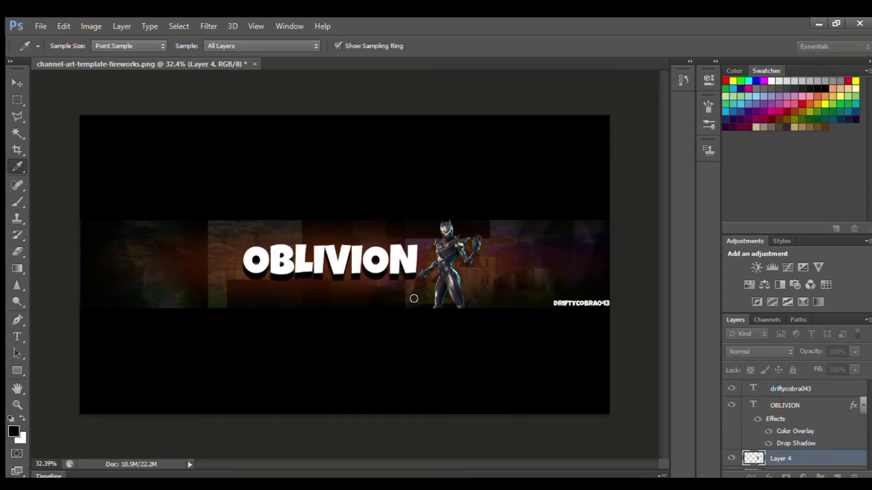
{"action": "left_click_drag", "start_coordinate": [477, 259], "coordinate": [458, 257]}
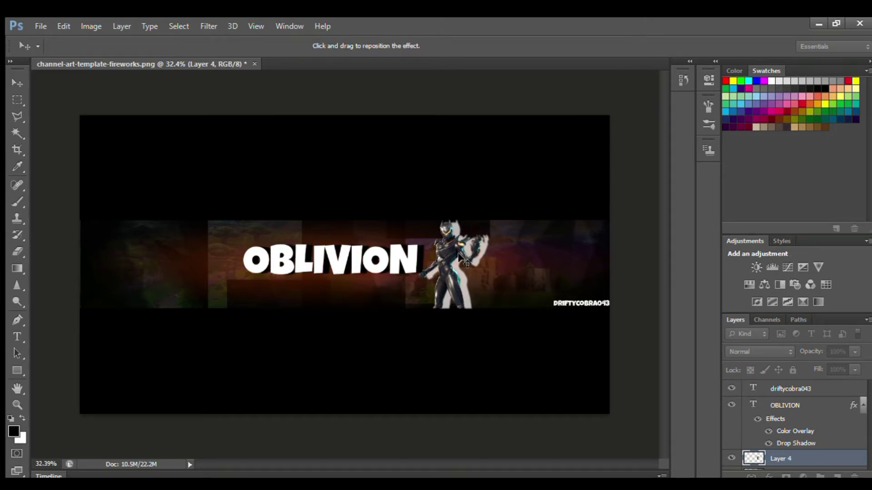
{"action": "key", "text": "Return"}
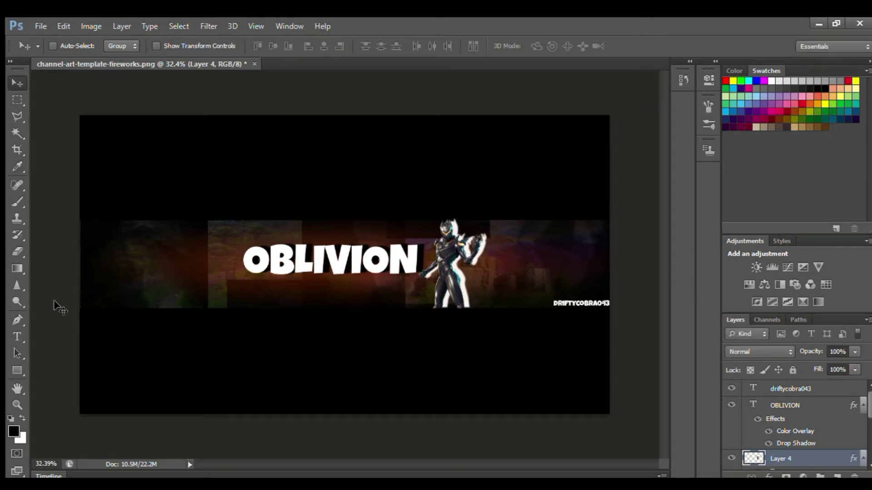
{"action": "left_click", "coordinate": [18, 370]}
- Draw a thin black bar under OBLIVION, discarding an extra rectangle
{"action": "left_click", "coordinate": [783, 390]}
{"action": "scroll", "coordinate": [240, 238], "scroll_direction": "up", "scroll_amount": 5, "text": "alt"}
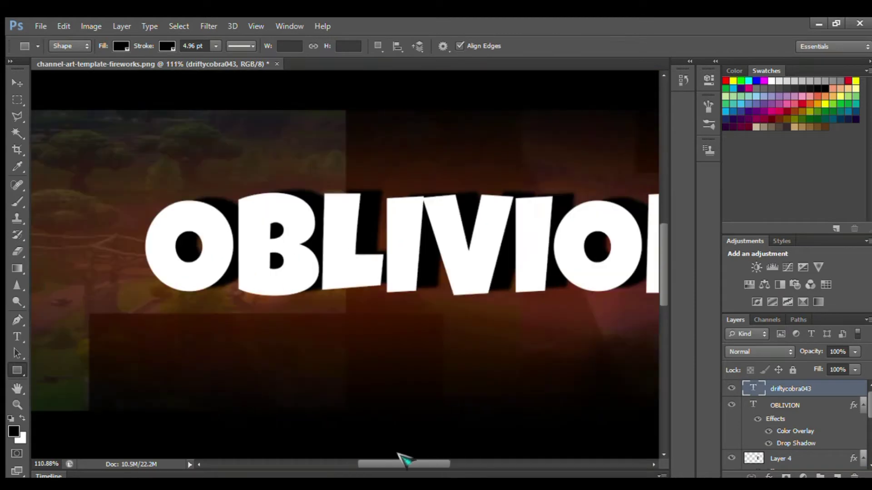
{"action": "left_click_drag", "start_coordinate": [345, 317], "coordinate": [356, 313]}
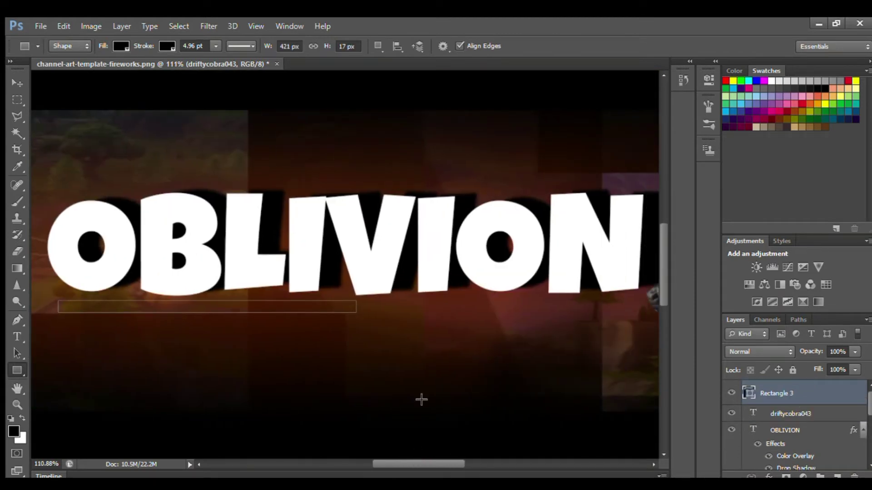
{"action": "left_click_drag", "start_coordinate": [592, 311], "coordinate": [643, 315]}
{"action": "key", "text": "ctrl+z"}
- Duplicate the black bar and move the copy right under OBLIVION
{"action": "key", "text": "v"}
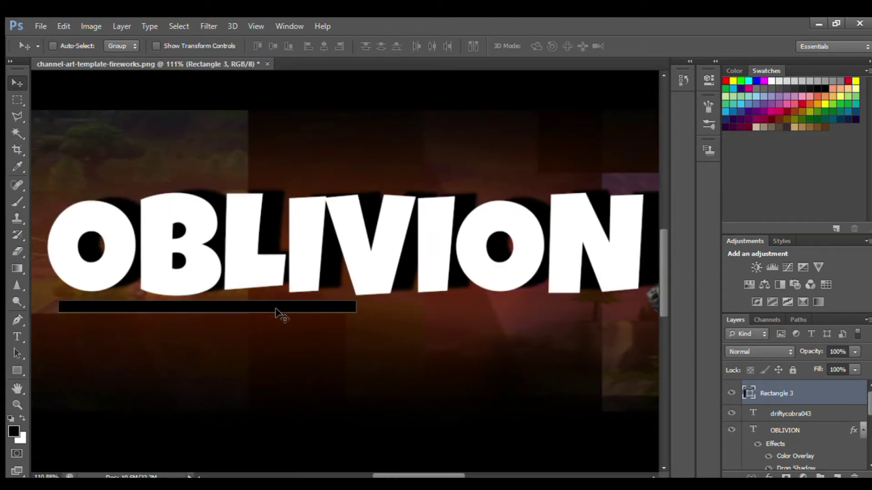
{"action": "key", "text": "ctrl+j"}
{"action": "mouse_move", "coordinate": [278, 312]}
{"action": "left_mouse_down"}
{"action": "mouse_move", "coordinate": [501, 318]}
{"action": "mouse_move", "coordinate": [582, 301]}
{"action": "left_mouse_up"}
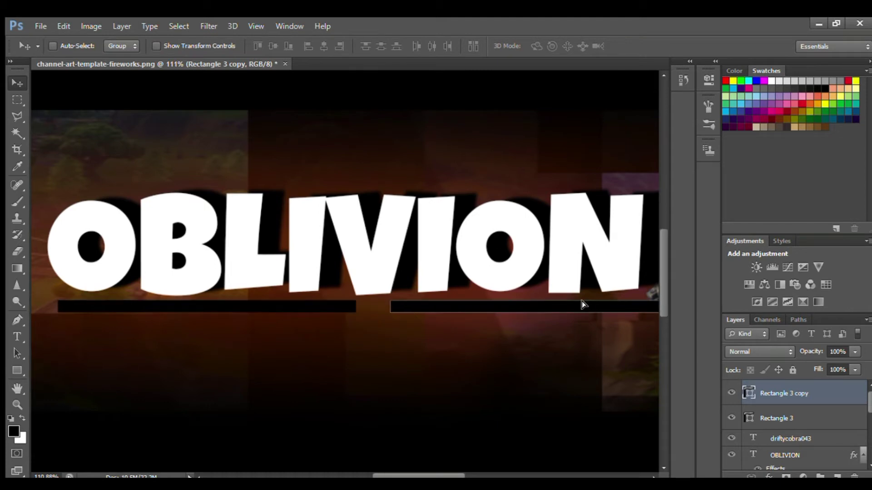
{"action": "scroll", "coordinate": [582, 301], "scroll_direction": "down", "scroll_amount": 3, "text": "alt"}
{"action": "scroll", "coordinate": [482, 470], "scroll_direction": "up", "scroll_amount": 6, "text": "alt"}
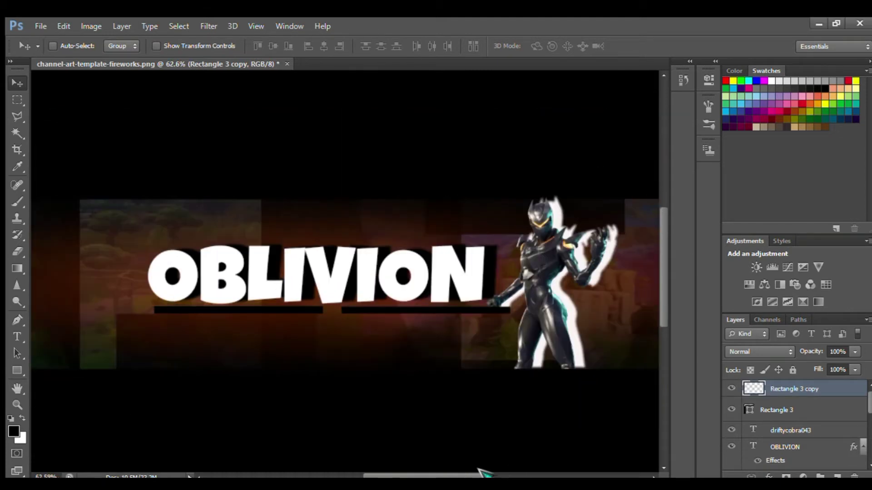
- Trim the copy's end before the character's hand with a polygonal lasso selection
{"action": "key", "text": "l"}
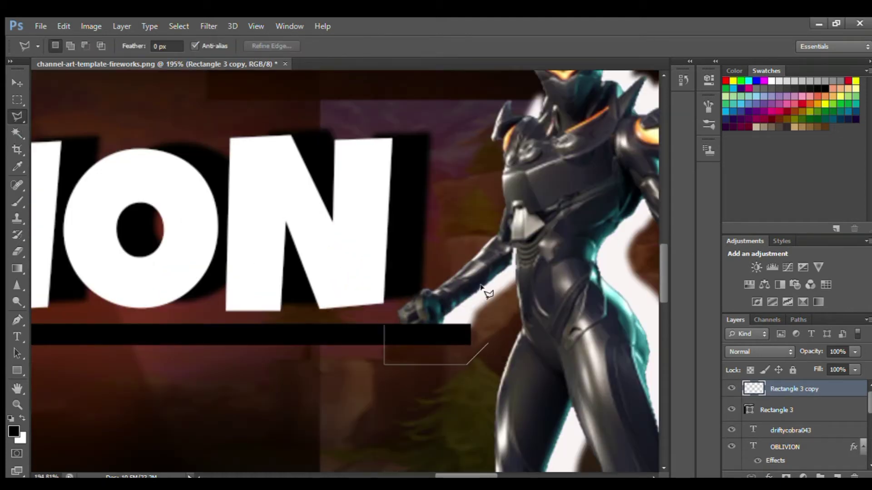
{"action": "key", "text": "Delete"}
{"action": "key", "text": "ctrl+d"}
{"action": "scroll", "coordinate": [239, 245], "scroll_direction": "up", "scroll_amount": 3, "text": "alt"}
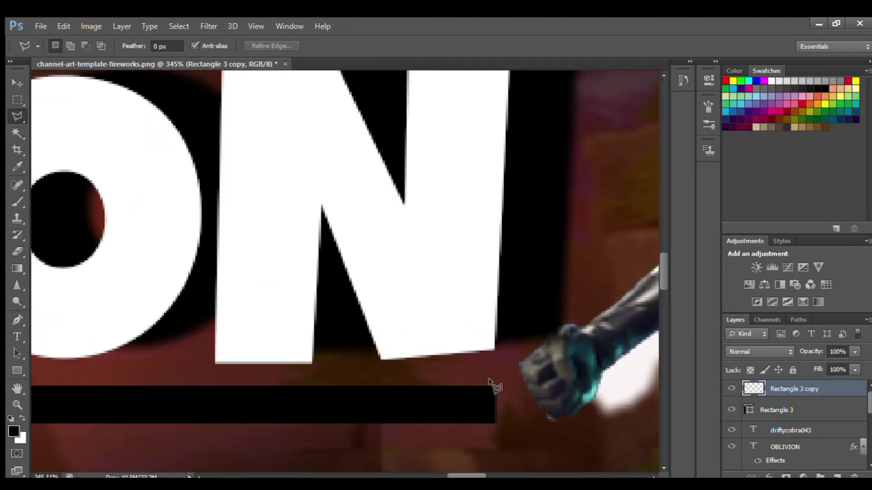
{"action": "scroll", "coordinate": [537, 411], "scroll_direction": "down", "scroll_amount": 3, "text": "alt"}
{"action": "scroll", "coordinate": [470, 387], "scroll_direction": "down", "scroll_amount": 6, "text": "alt"}
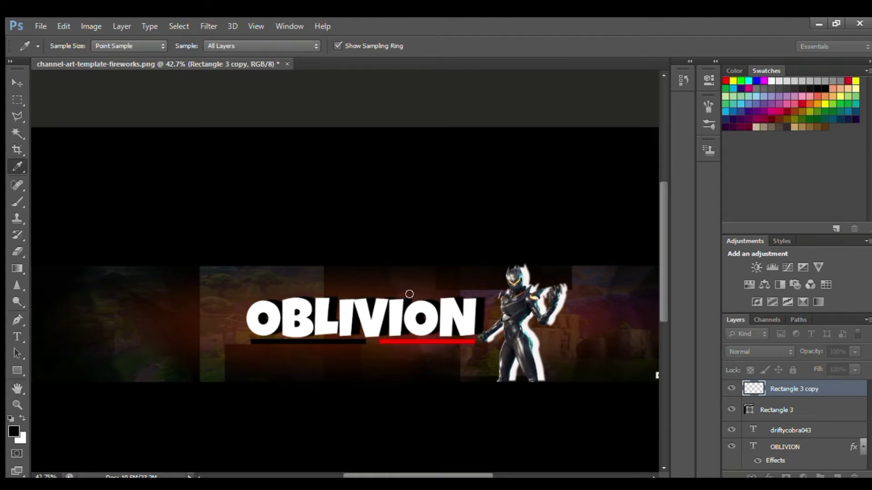
- Paste the white Color Overlay style onto the left bar, Rectangle 3
{"action": "left_click", "coordinate": [790, 434]}
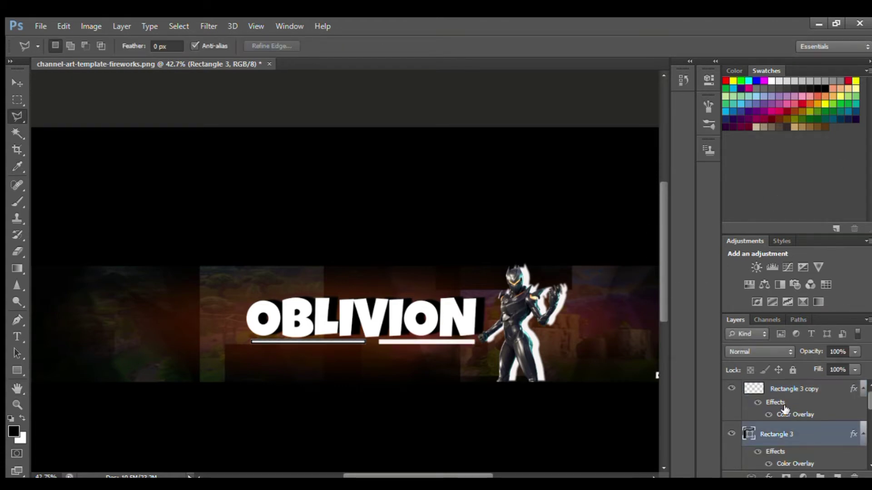
{"action": "scroll", "coordinate": [327, 278], "scroll_direction": "down", "scroll_amount": 2, "text": "alt"}
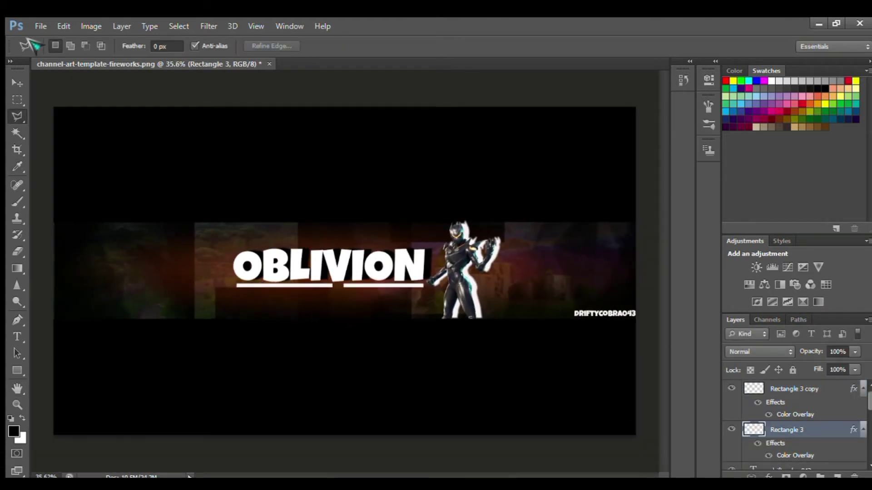
{"action": "scroll", "coordinate": [826, 405], "scroll_direction": "down", "scroll_amount": 3}
{"action": "scroll", "coordinate": [819, 409], "scroll_direction": "down", "scroll_amount": 2}
{"action": "scroll", "coordinate": [817, 408], "scroll_direction": "up", "scroll_amount": 2}
{"action": "scroll", "coordinate": [793, 412], "scroll_direction": "up", "scroll_amount": 3}
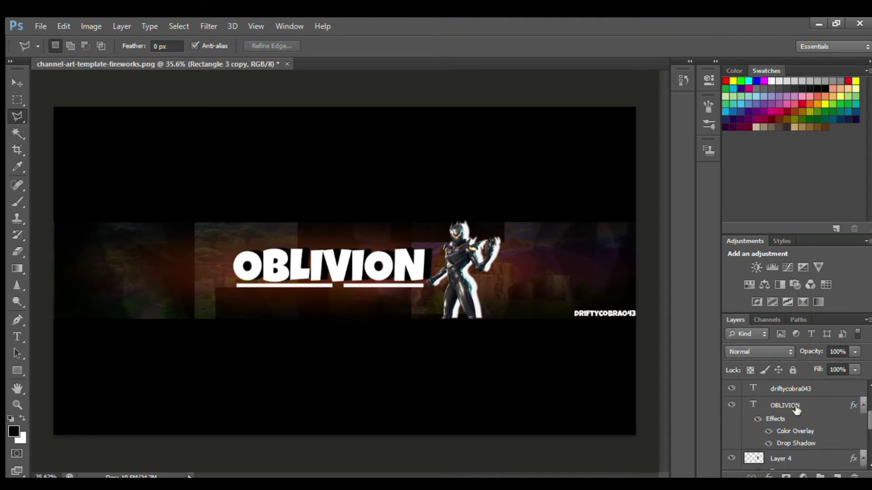
- Try a firework brush on an OBLIVION layer mask, then undo it and remove the mask
{"action": "left_click", "coordinate": [793, 406]}
{"action": "left_click", "coordinate": [788, 476]}
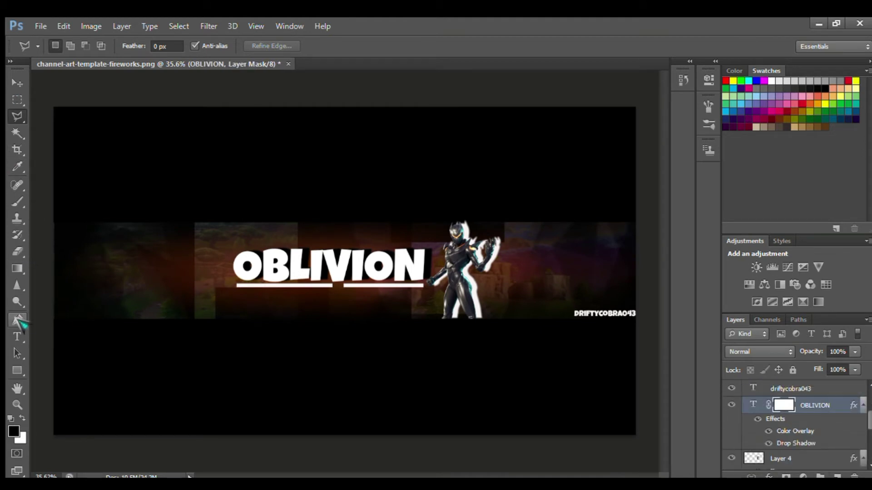
{"action": "key", "text": "b"}
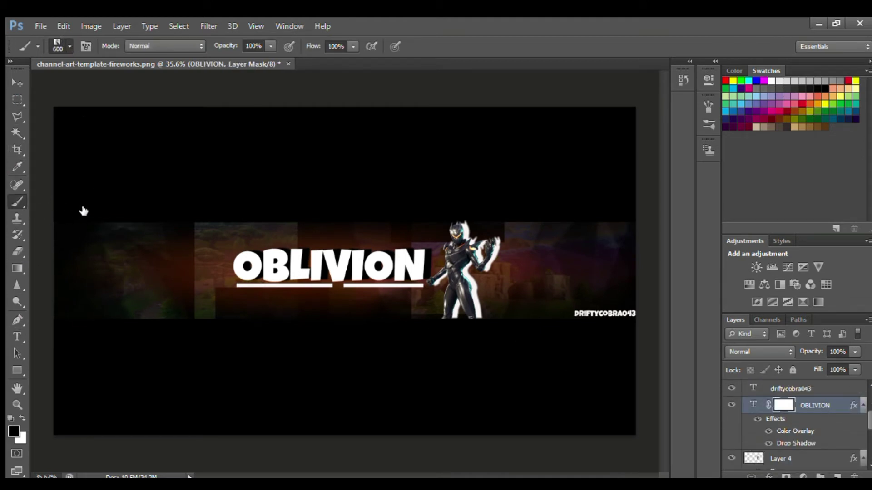
{"action": "left_click", "coordinate": [495, 279]}
{"action": "key", "text": "ctrl+z"}
{"action": "key", "text": "ctrl+alt+z"}
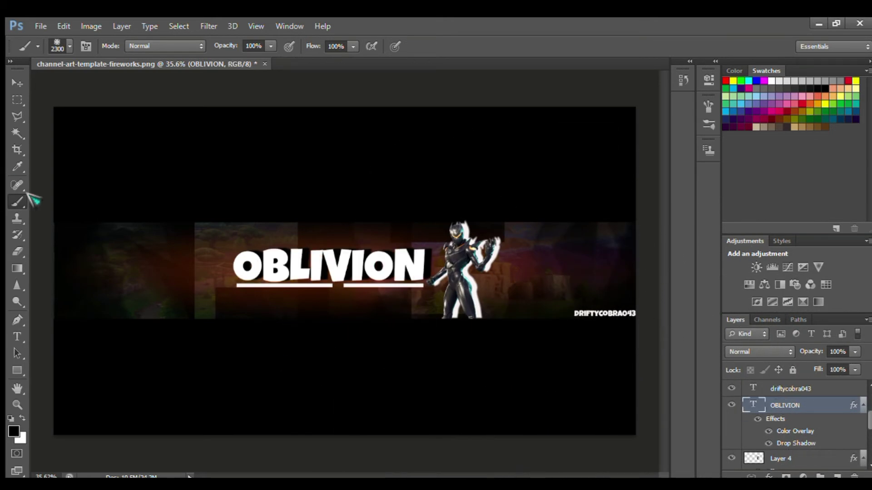
- Test the firework brush on the banner, undo it, and adjust the brush size
{"action": "left_click", "coordinate": [340, 302]}
{"action": "key", "text": "ctrl+z"}
{"action": "key", "text": "bracketleft"}
{"action": "key", "text": "bracketleft"}
{"action": "key", "text": "bracketleft"}
{"action": "key", "text": "bracketright"}
{"action": "key", "text": "alt+bracketleft"}
{"action": "key", "text": "alt+bracketleft"}
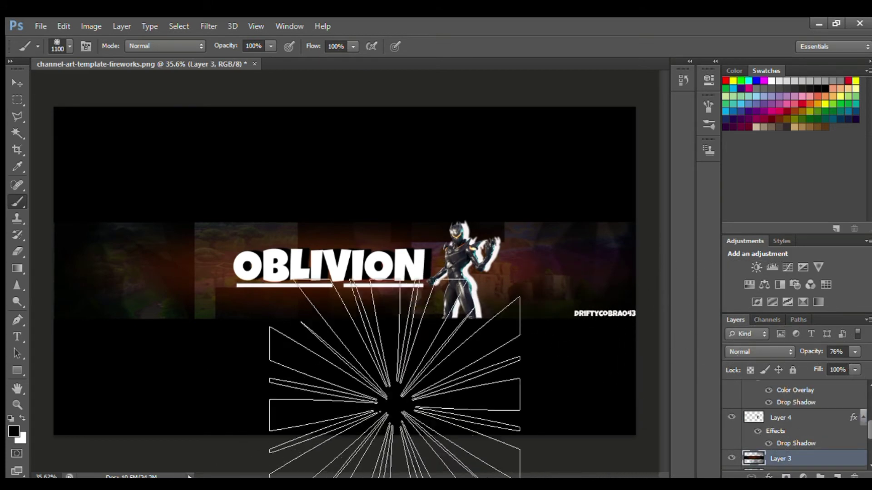
- Stamp a firework burst behind OBLIVION, shift it left, then discard it
{"action": "left_click", "coordinate": [357, 263]}
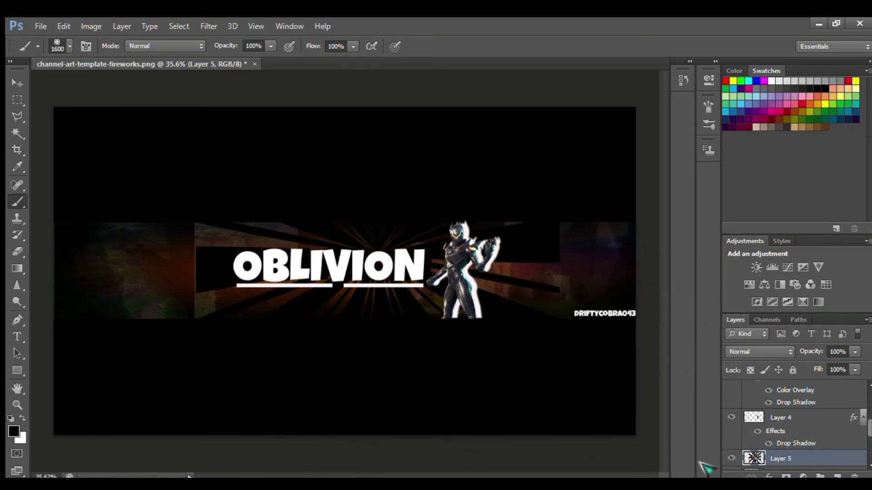
{"action": "key", "text": "v"}
{"action": "left_click_drag", "start_coordinate": [356, 263], "coordinate": [210, 249]}
{"action": "key", "text": "Delete"}
{"action": "left_click", "coordinate": [23, 417]}
{"action": "key", "text": "b"}
- Stamp a large white sunburst on Layer 3, cut its upper rays and move the rest under the title
{"action": "left_click", "coordinate": [366, 261]}
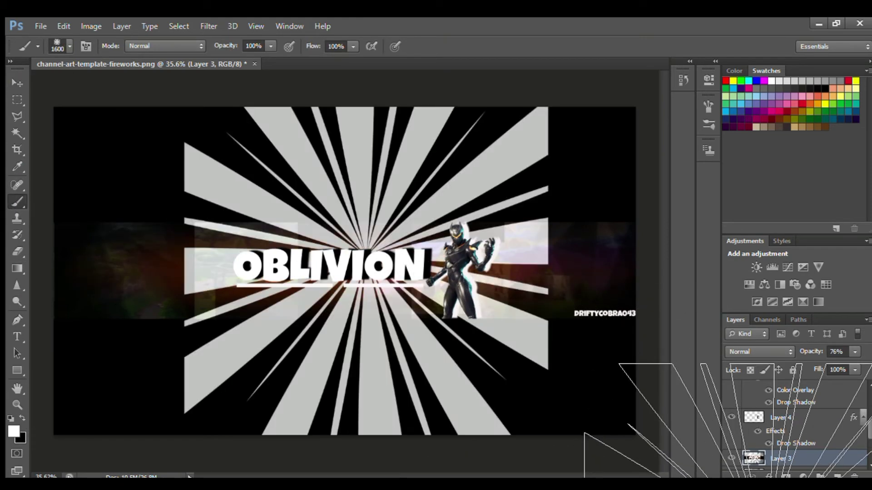
{"action": "left_click", "coordinate": [17, 117]}
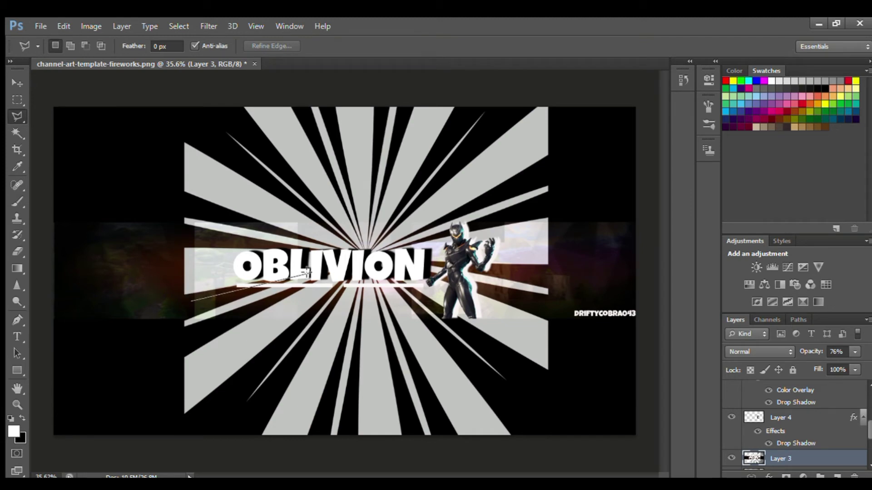
{"action": "left_click", "coordinate": [581, 72]}
{"action": "left_click", "coordinate": [149, 72]}
{"action": "left_click", "coordinate": [155, 311]}
{"action": "left_click", "coordinate": [192, 301]}
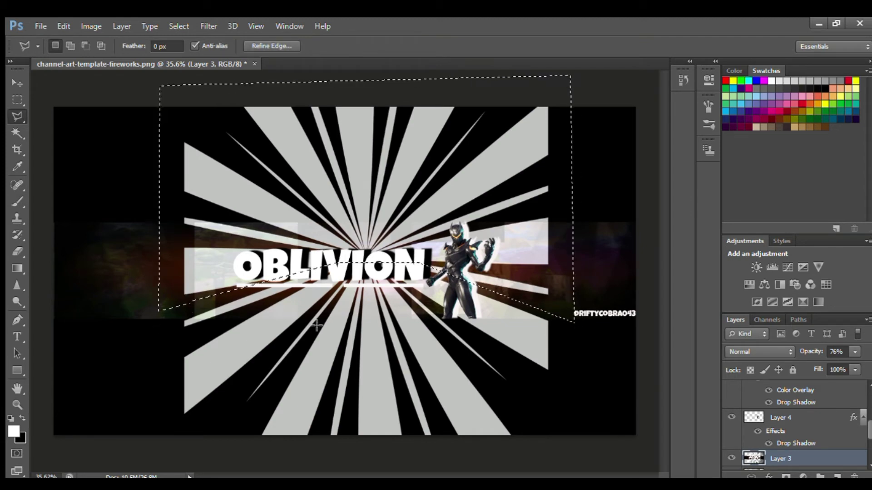
{"action": "key", "text": "Delete"}
{"action": "key", "text": "ctrl+d"}
{"action": "key", "text": "v"}
{"action": "left_click_drag", "start_coordinate": [343, 245], "coordinate": [345, 100]}
- Undo the sunburst edits and add a new empty Layer 5 above Layer 3
{"action": "key", "text": "ctrl+alt+z"}
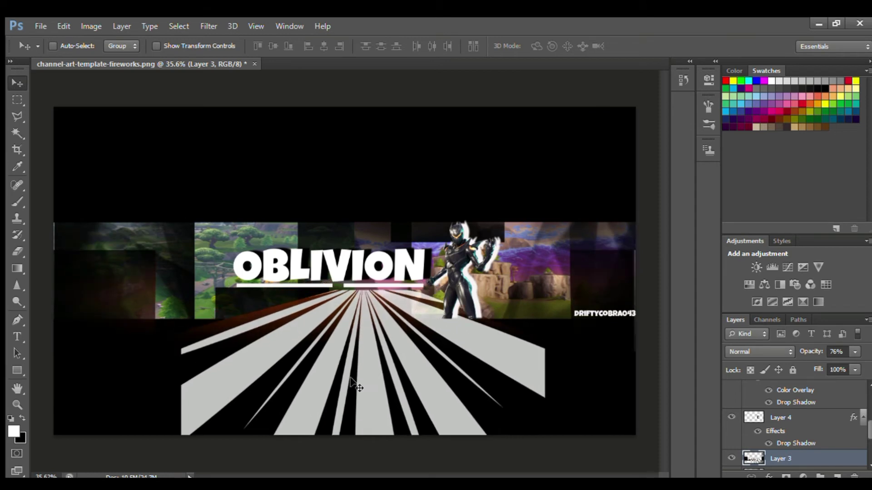
{"action": "key", "text": "ctrl+alt+z"}
{"action": "key", "text": "ctrl+alt+z"}
{"action": "key", "text": "ctrl+alt+z"}
{"action": "key", "text": "ctrl+alt+z"}
{"action": "key", "text": "ctrl+shift+alt+n"}
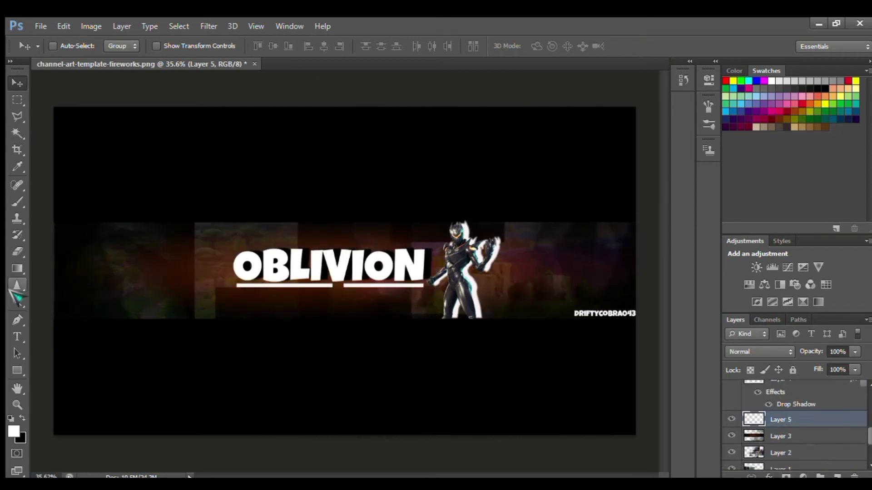
- Rotate the orange triangle clockwise with Free Transform
{"action": "left_click", "coordinate": [18, 285]}
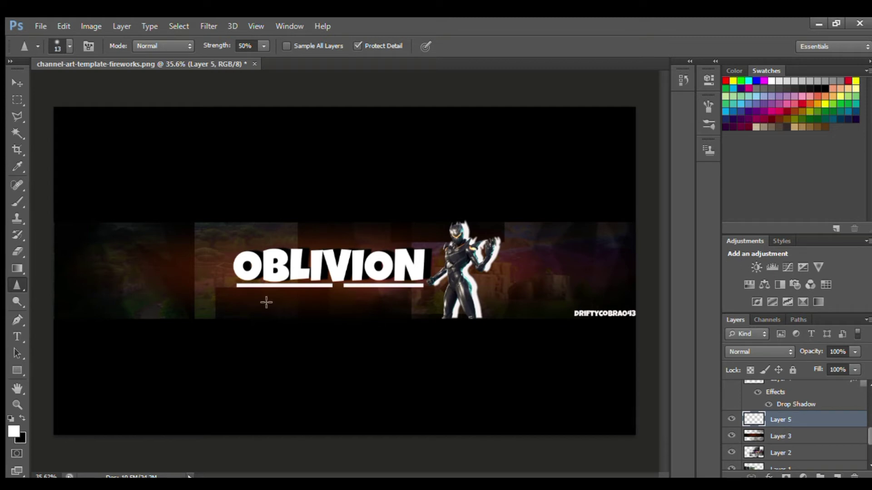
{"action": "left_click", "coordinate": [17, 370]}
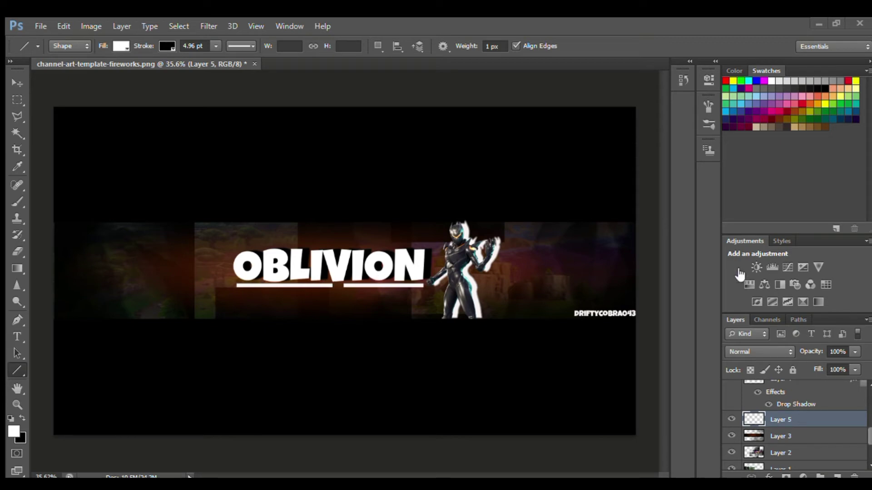
{"action": "key", "text": "v"}
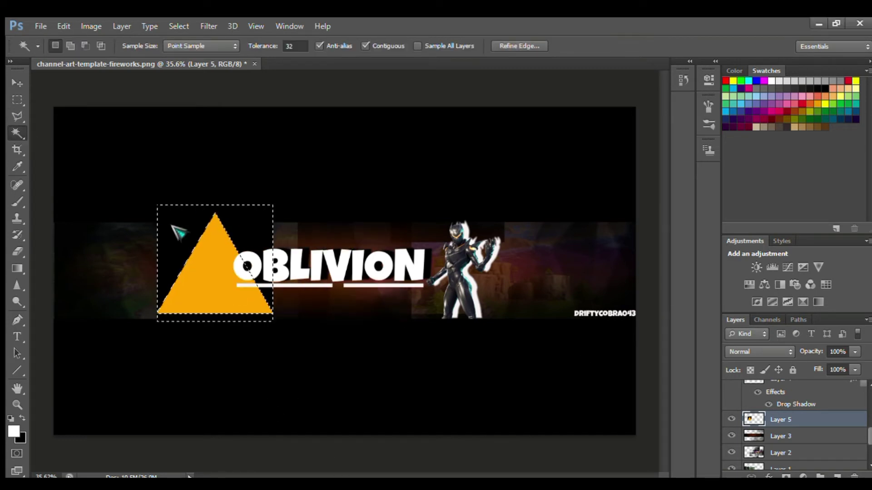
{"action": "key", "text": "ctrl+t"}
{"action": "left_click_drag", "start_coordinate": [323, 328], "coordinate": [269, 334]}
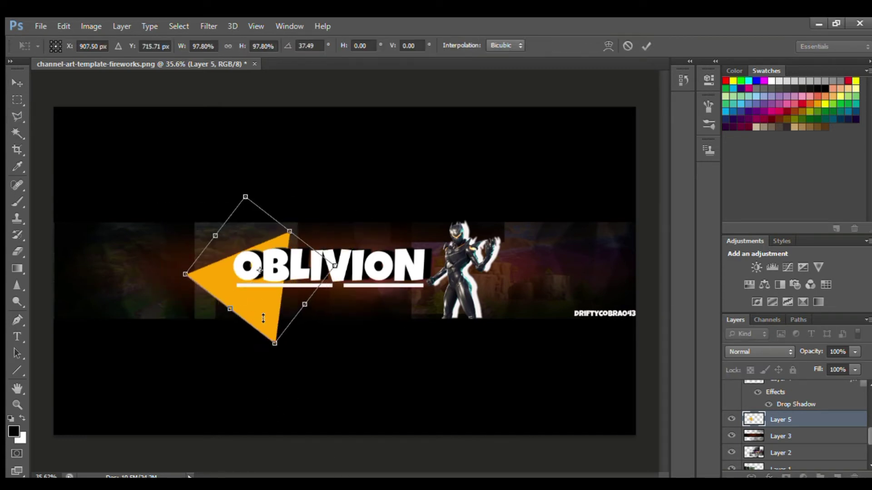
{"action": "left_click_drag", "start_coordinate": [274, 319], "coordinate": [220, 302]}
{"action": "key", "text": "Return"}
- Reshape the triangle into a beam running from the banner's far left toward OBLIVION
{"action": "key", "text": "ctrl+t"}
{"action": "left_click_drag", "start_coordinate": [272, 219], "coordinate": [225, 300]}
{"action": "left_click_drag", "start_coordinate": [193, 334], "coordinate": [177, 360]}
{"action": "left_click_drag", "start_coordinate": [213, 331], "coordinate": [94, 280]}
{"action": "left_click_drag", "start_coordinate": [152, 250], "coordinate": [240, 281]}
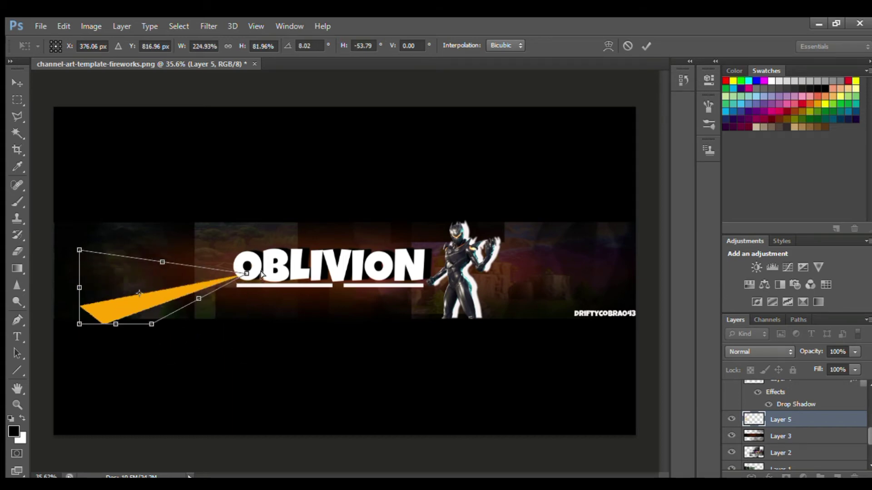
{"action": "key", "text": "Return"}
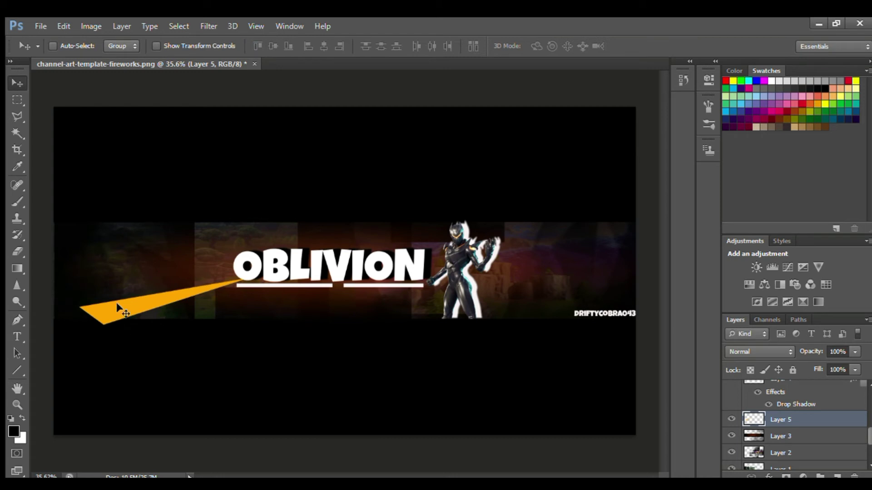
- Cut away the beam's lower-left tip with a lasso selection
{"action": "scroll", "coordinate": [288, 306], "scroll_direction": "up", "scroll_amount": 3}
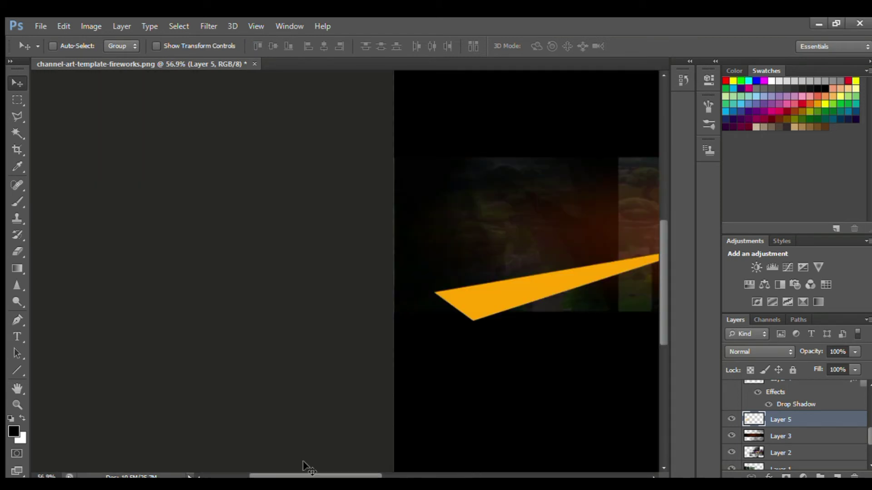
{"action": "scroll", "coordinate": [306, 463], "scroll_direction": "left", "scroll_amount": 3}
{"action": "key", "text": "l"}
{"action": "left_click", "coordinate": [181, 384]}
{"action": "left_click", "coordinate": [390, 358]}
{"action": "left_click", "coordinate": [310, 312]}
{"action": "key", "text": "Delete"}
{"action": "key", "text": "ctrl+d"}
- Alt-drag a copy of the orange streak, then delete the streak
{"action": "scroll", "coordinate": [229, 269], "scroll_direction": "down", "scroll_amount": 3}
{"action": "key", "text": "v"}
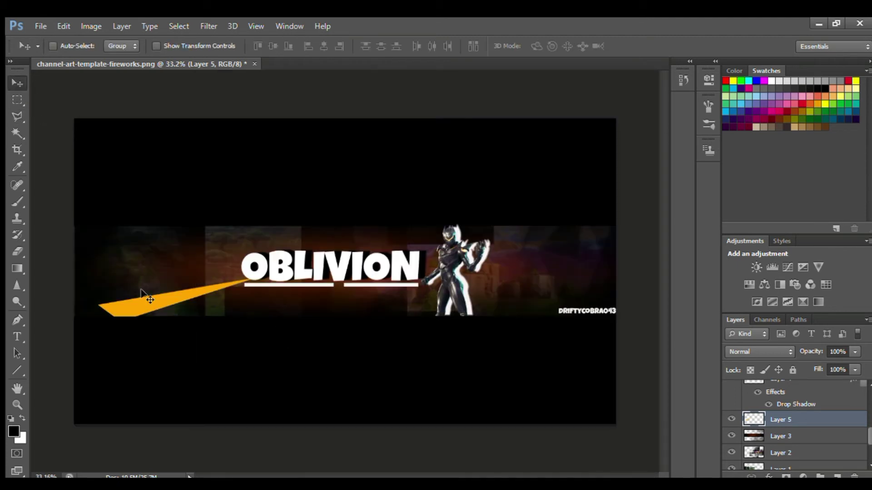
{"action": "left_click_drag", "start_coordinate": [142, 299], "coordinate": [165, 303], "text": "alt"}
{"action": "left_click_drag", "start_coordinate": [112, 303], "coordinate": [110, 299]}
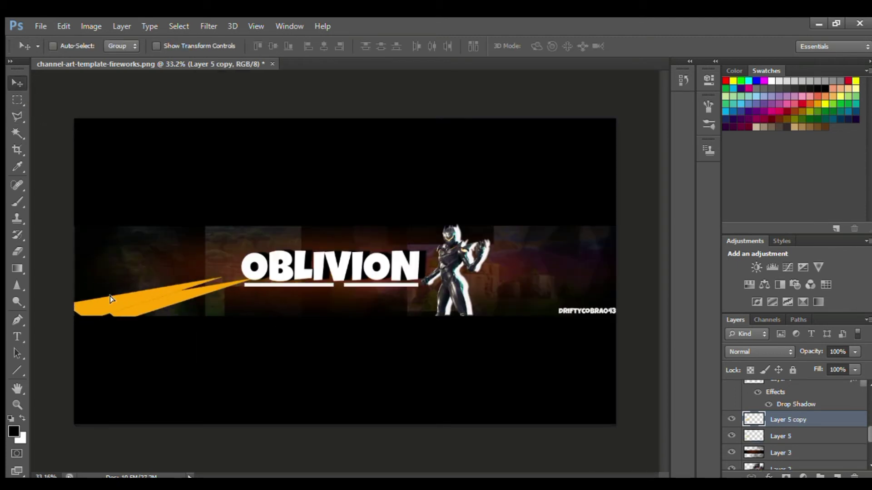
{"action": "key", "text": "Delete"}
{"action": "left_click", "coordinate": [18, 202]}
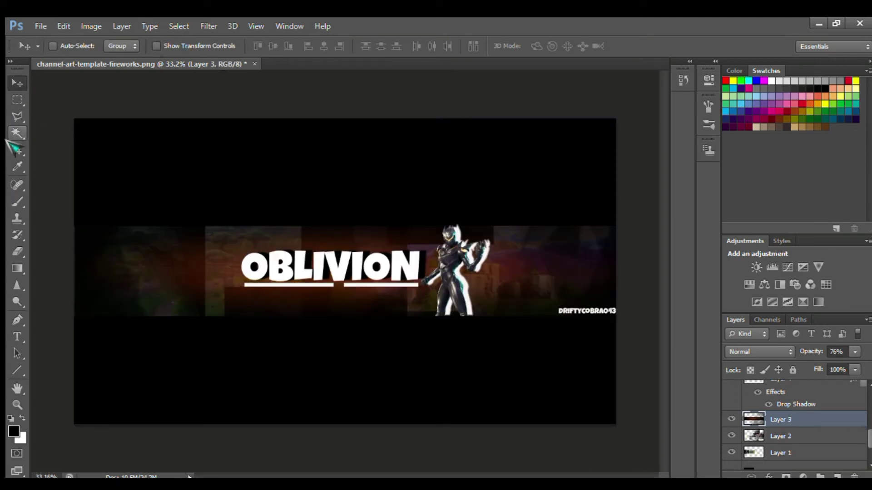
- Stamp a large sunburst brush behind the OBLIVION title on a new layer
{"action": "key", "text": "bracketright"}
{"action": "key", "text": "bracketright"}
{"action": "key", "text": "bracketright"}
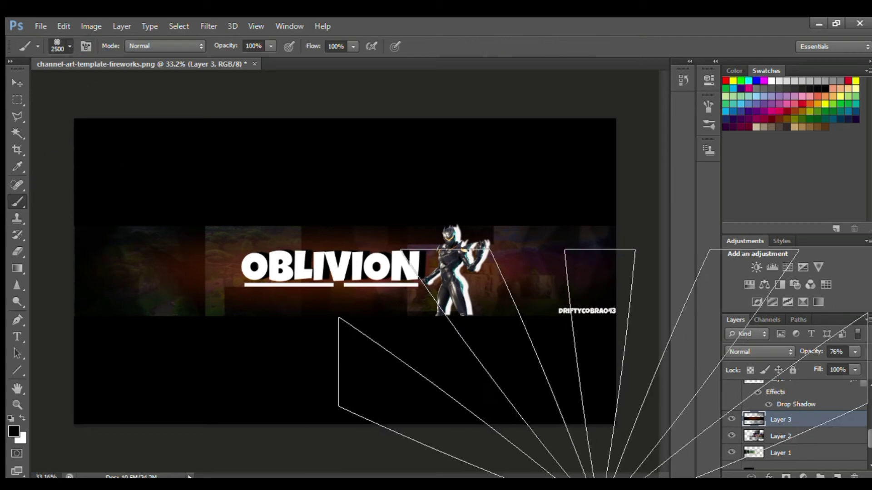
{"action": "left_click", "coordinate": [354, 268]}
{"action": "left_click", "coordinate": [837, 477]}
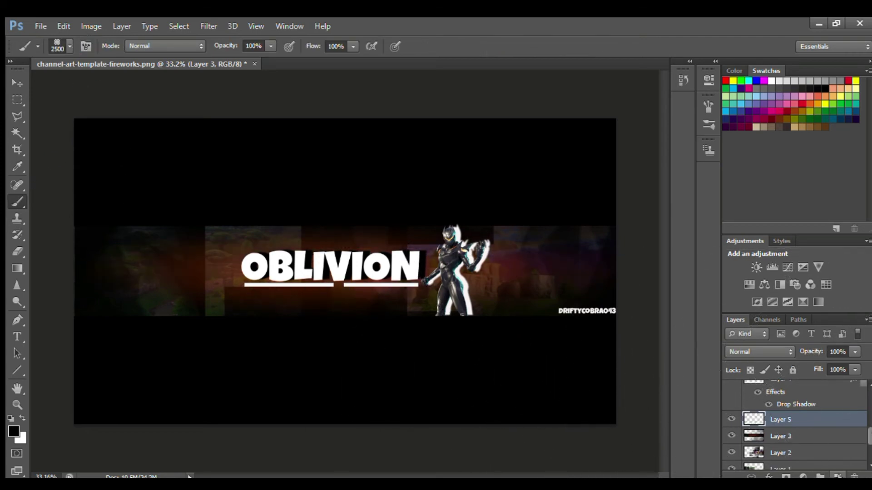
{"action": "key", "text": "bracketright"}
{"action": "key", "text": "bracketright"}
{"action": "key", "text": "bracketright"}
{"action": "left_click", "coordinate": [354, 268]}
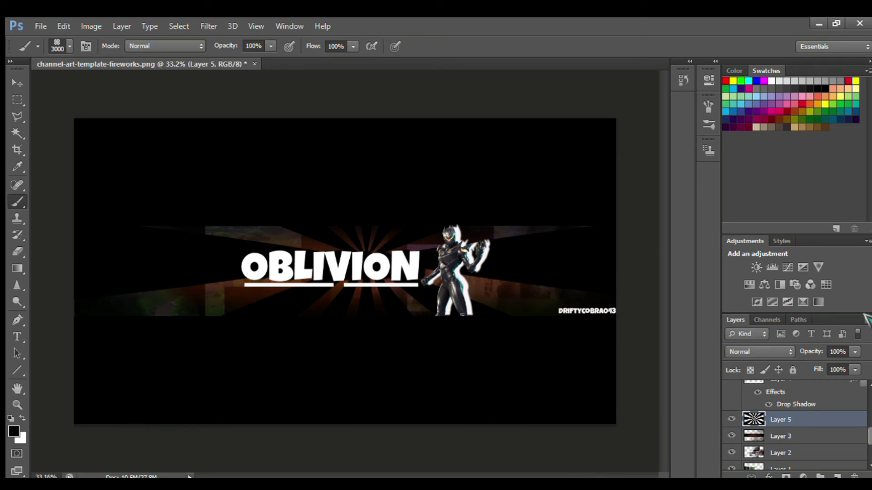
- Give the sunburst rays a blue-to-cyan Gradient Overlay
{"action": "key", "text": "h"}
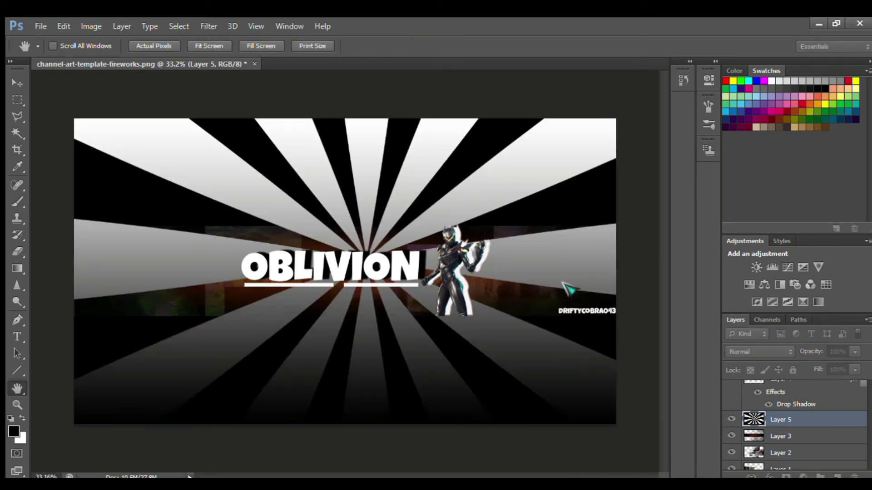
{"action": "key", "text": "i"}
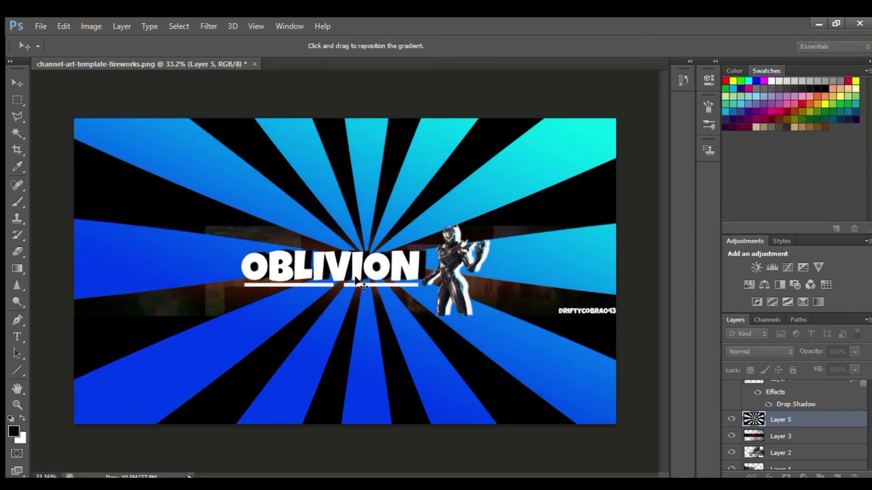
{"action": "key", "text": "Return"}
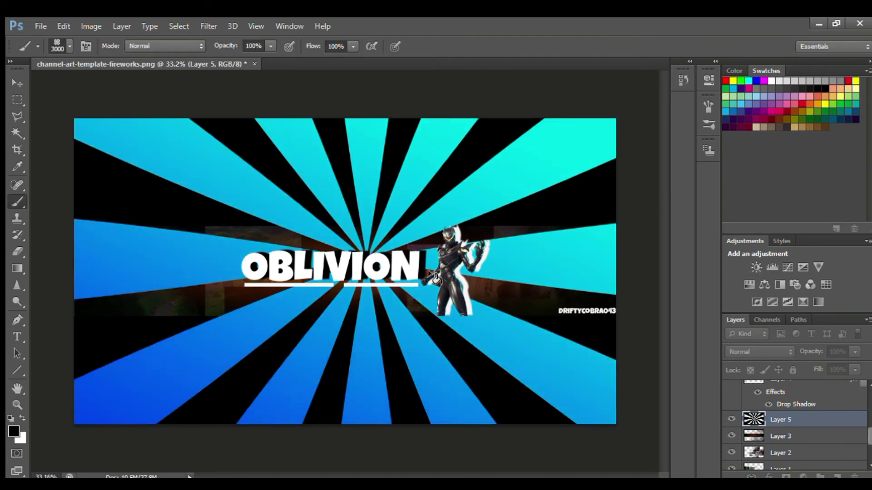
{"action": "left_click", "coordinate": [18, 149]}
- Delete the rays above the banner strip using a polygonal lasso selection
{"action": "left_click", "coordinate": [17, 116]}
{"action": "left_click", "coordinate": [45, 260]}
{"action": "left_click", "coordinate": [66, 79]}
{"action": "left_click", "coordinate": [625, 102]}
{"action": "left_click", "coordinate": [654, 188]}
{"action": "double_click", "coordinate": [642, 260]}
{"action": "key", "text": "Delete"}
{"action": "key", "text": "ctrl+d"}
- Delete the rays below the banner strip the same way
{"action": "left_click", "coordinate": [74, 318]}
{"action": "left_click", "coordinate": [631, 318]}
{"action": "left_click", "coordinate": [629, 455]}
{"action": "left_click", "coordinate": [55, 447]}
{"action": "left_click", "coordinate": [52, 314]}
{"action": "key", "text": "Delete"}
{"action": "key", "text": "ctrl+d"}
{"action": "scroll", "coordinate": [241, 309], "scroll_direction": "up", "scroll_amount": 3}
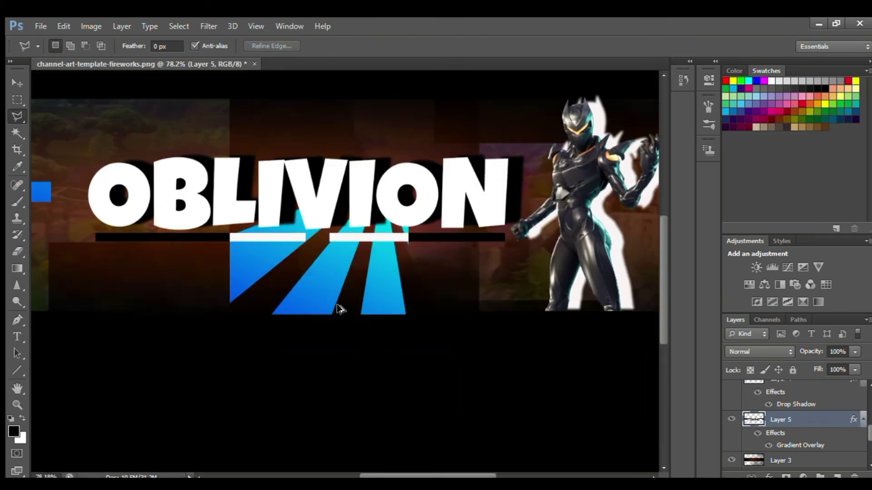
- Lasso the leftover rays at the lower left below the strip
{"action": "scroll", "coordinate": [340, 308], "scroll_direction": "down", "scroll_amount": 1}
{"action": "scroll", "coordinate": [548, 336], "scroll_direction": "right", "scroll_amount": 10}
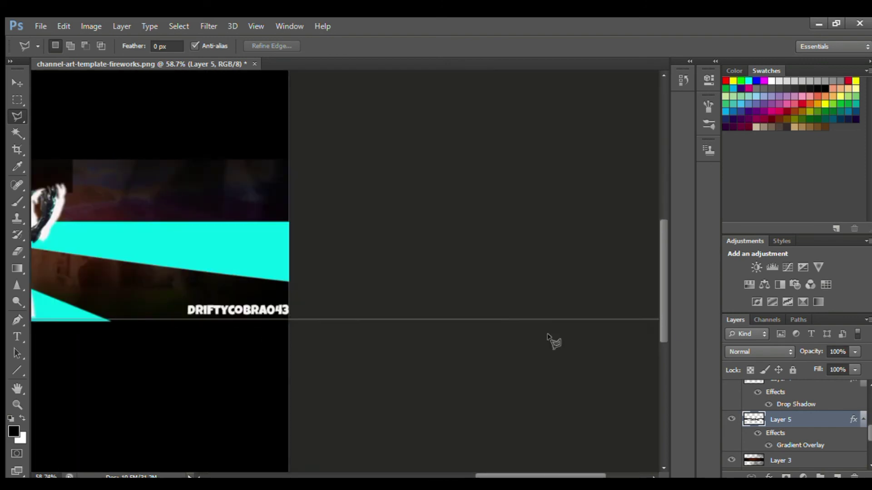
{"action": "left_click", "coordinate": [372, 415]}
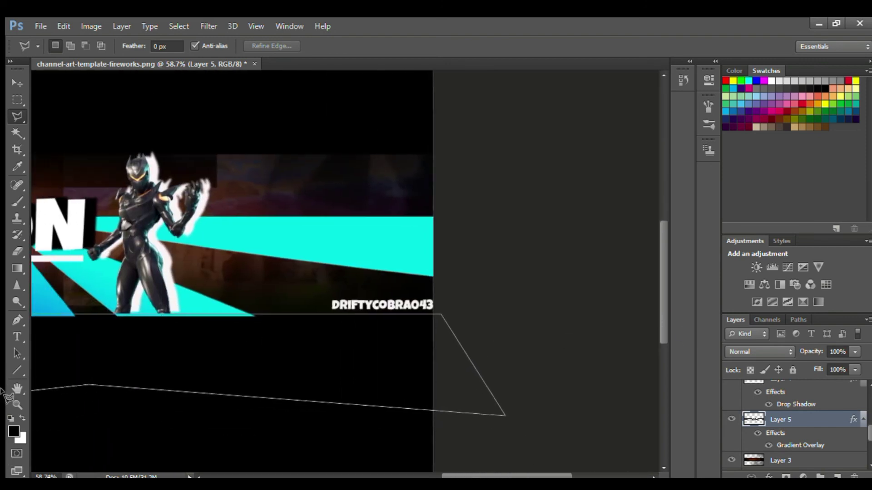
{"action": "left_click", "coordinate": [186, 356]}
{"action": "left_click", "coordinate": [347, 453]}
{"action": "left_click", "coordinate": [97, 426]}
{"action": "left_click", "coordinate": [69, 353]}
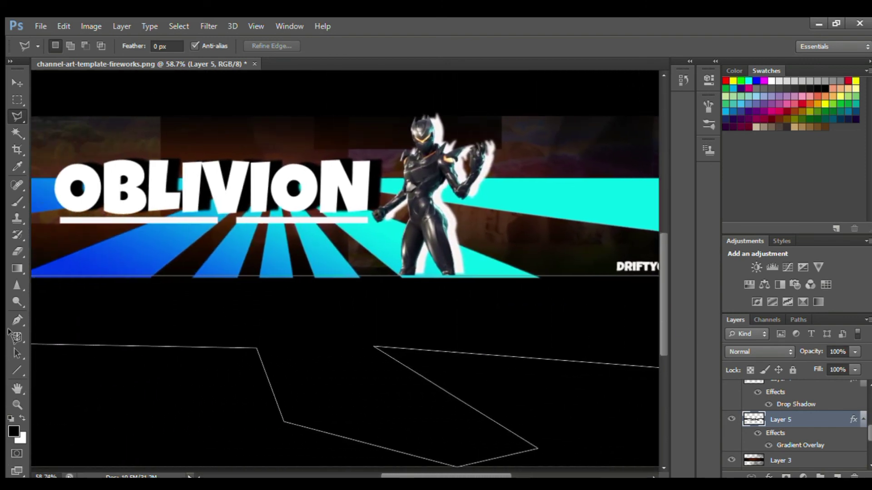
{"action": "left_click", "coordinate": [39, 277]}
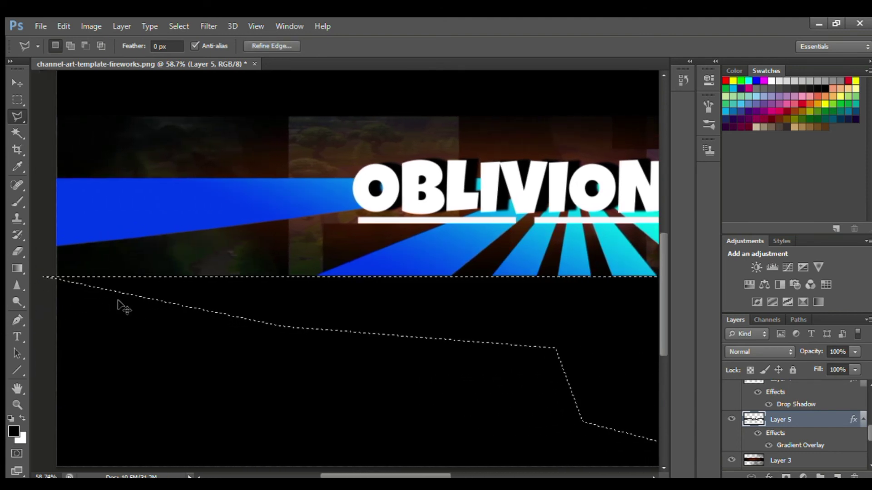
- Fade the ray layer to 21% opacity and hide Layer 1
{"action": "scroll", "coordinate": [403, 311], "scroll_direction": "down", "scroll_amount": 3}
{"action": "left_click_drag", "start_coordinate": [812, 353], "coordinate": [802, 362]}
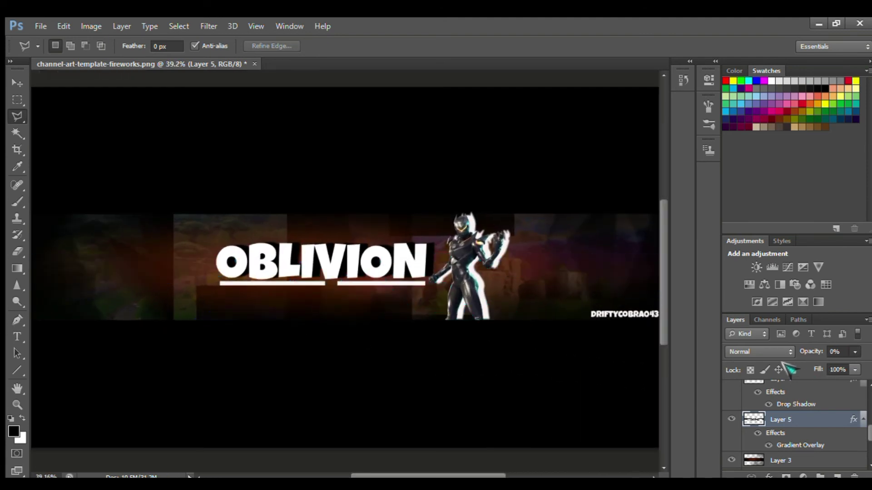
{"action": "scroll", "coordinate": [323, 347], "scroll_direction": "down", "scroll_amount": 1}
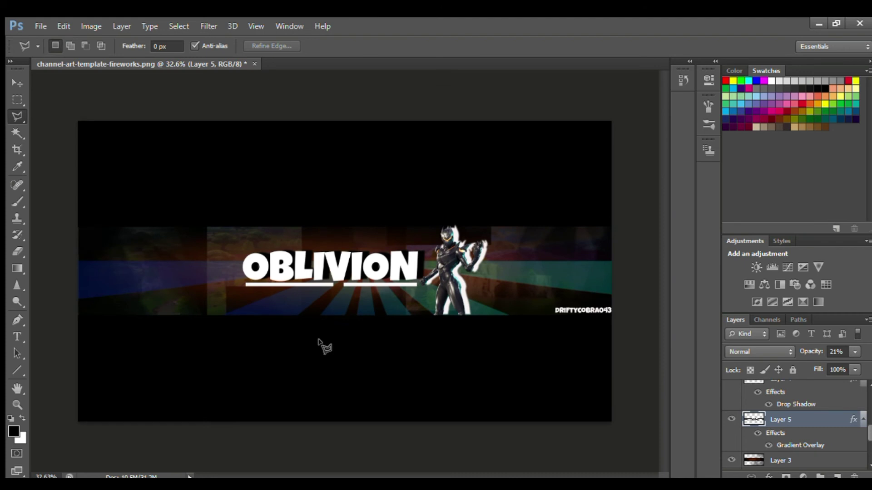
{"action": "scroll", "coordinate": [794, 431], "scroll_direction": "down", "scroll_amount": 3}
{"action": "left_click", "coordinate": [781, 412]}
{"action": "left_click", "coordinate": [731, 411]}
{"action": "left_click", "coordinate": [731, 412]}
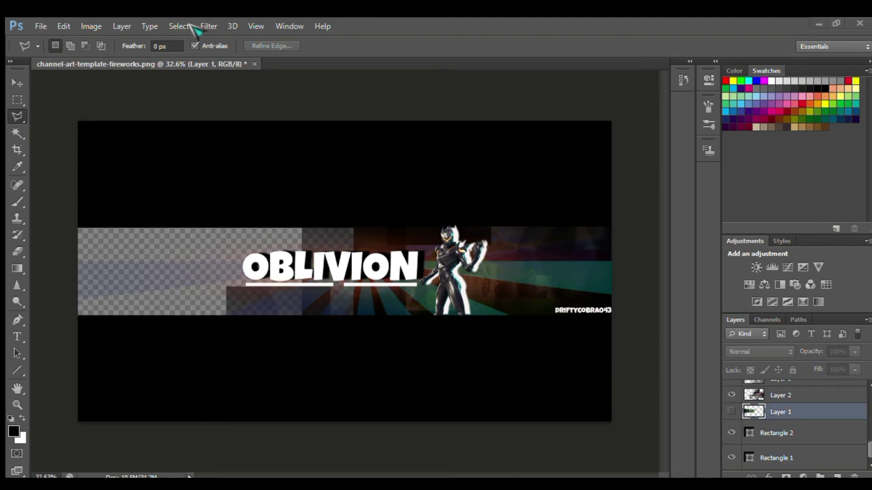
- On new Layer 6, copy a landscape patch from Layer 1 and stretch it across the banner's left side
{"action": "key", "text": "ctrl+shift+alt+n"}
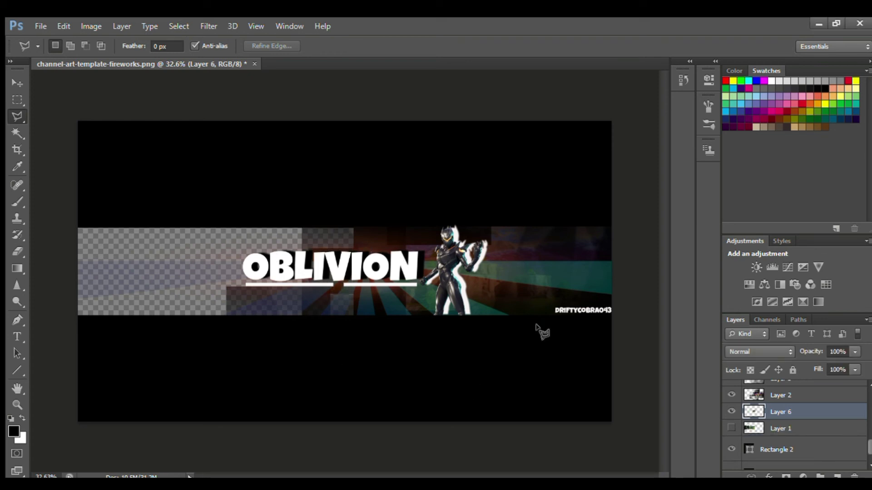
{"action": "left_click", "coordinate": [18, 84]}
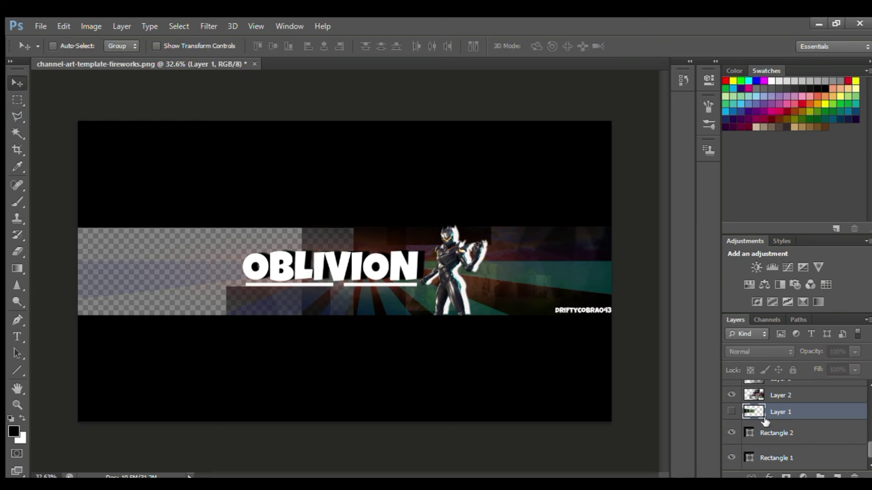
{"action": "mouse_move", "coordinate": [170, 255]}
{"action": "left_mouse_down"}
{"action": "mouse_move", "coordinate": [131, 252]}
{"action": "mouse_move", "coordinate": [204, 314]}
{"action": "left_mouse_up"}
{"action": "key", "text": "ctrl+t"}
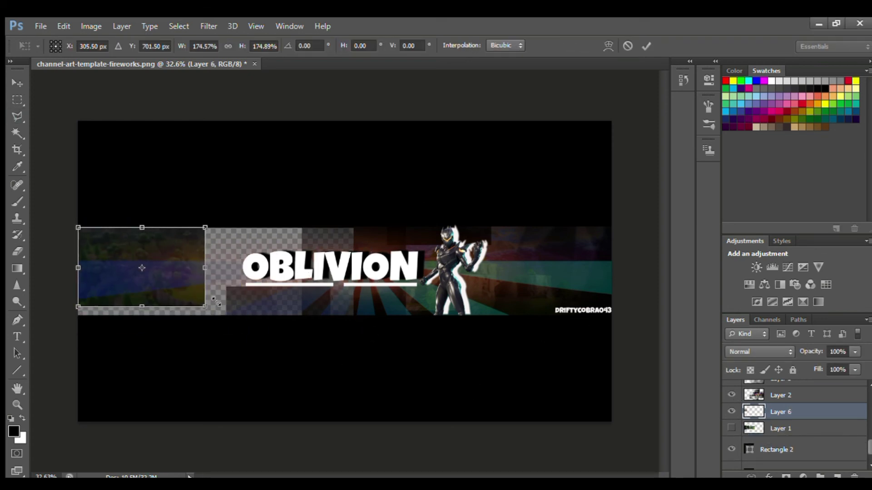
{"action": "left_click_drag", "start_coordinate": [204, 271], "coordinate": [352, 270]}
{"action": "left_click", "coordinate": [646, 46]}
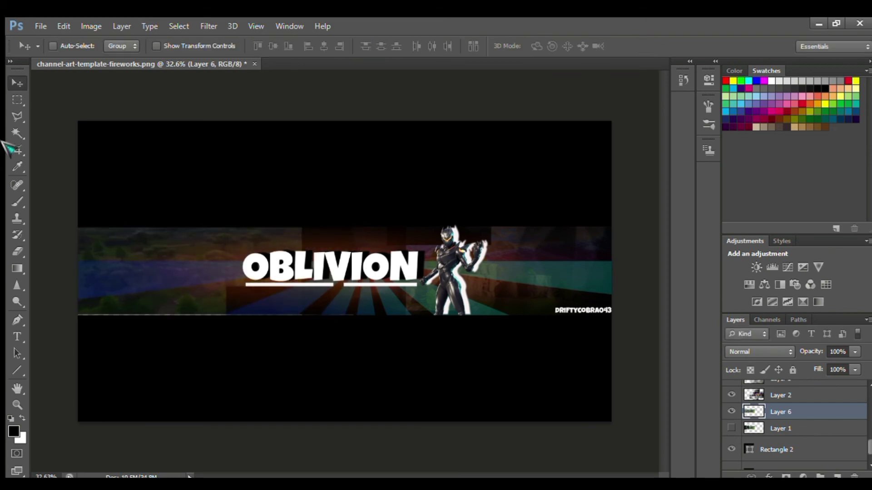
- Finalize the landscape's size and add a white layer mask to Layer 6
{"action": "scroll", "coordinate": [182, 313], "scroll_direction": "up", "scroll_amount": 5}
{"action": "key", "text": "ctrl+t"}
{"action": "key", "text": "Return"}
{"action": "scroll", "coordinate": [410, 368], "scroll_direction": "down", "scroll_amount": 3}
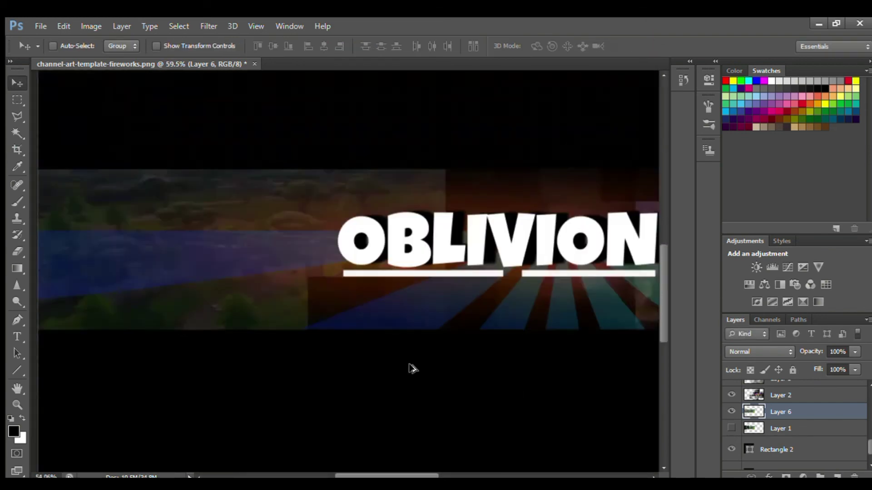
{"action": "scroll", "coordinate": [613, 379], "scroll_direction": "down", "scroll_amount": 2}
{"action": "left_click", "coordinate": [786, 476]}
{"action": "key", "text": "b"}
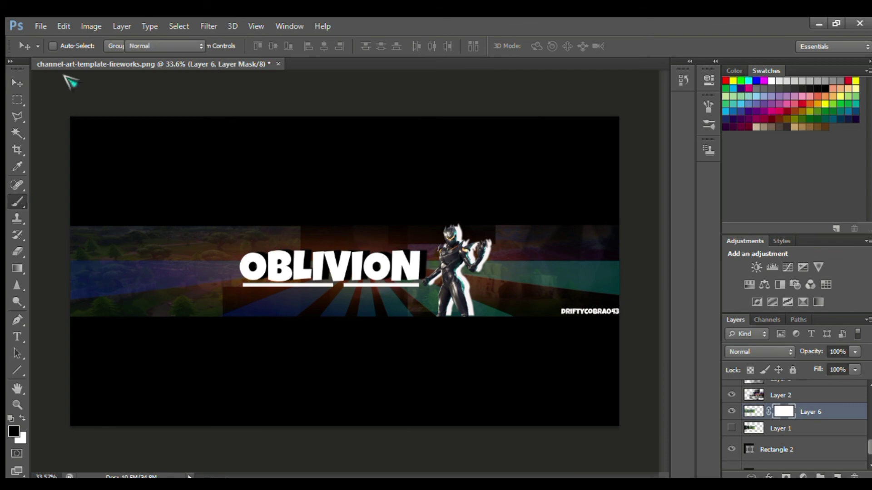
- Paint Layer 6's mask with a large soft brush so the landscape fades into the dark banner
{"action": "left_click", "coordinate": [109, 261]}
{"action": "key", "text": "ctrl+z"}
{"action": "key", "text": "bracketleft"}
{"action": "key", "text": "Delete"}
{"action": "key", "text": "ctrl+alt+z"}
{"action": "key", "text": "ctrl+alt+z"}
{"action": "key", "text": "ctrl+alt+z"}
{"action": "key", "text": "bracketleft"}
{"action": "key", "text": "bracketleft"}
{"action": "key", "text": "bracketleft"}
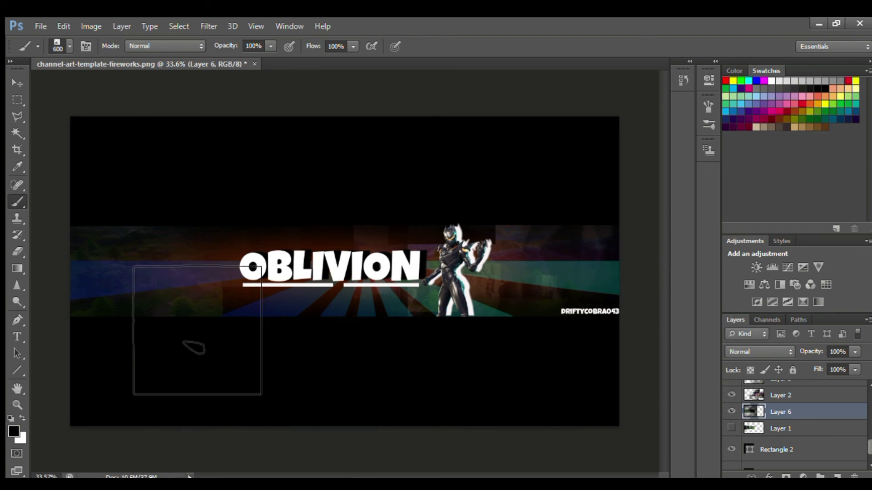
{"action": "key", "text": "ctrl+alt+z"}
{"action": "key", "text": "ctrl+alt+z"}
{"action": "key", "text": "ctrl+alt+z"}
{"action": "key", "text": "bracketright"}
{"action": "key", "text": "bracketright"}
{"action": "key", "text": "bracketright"}
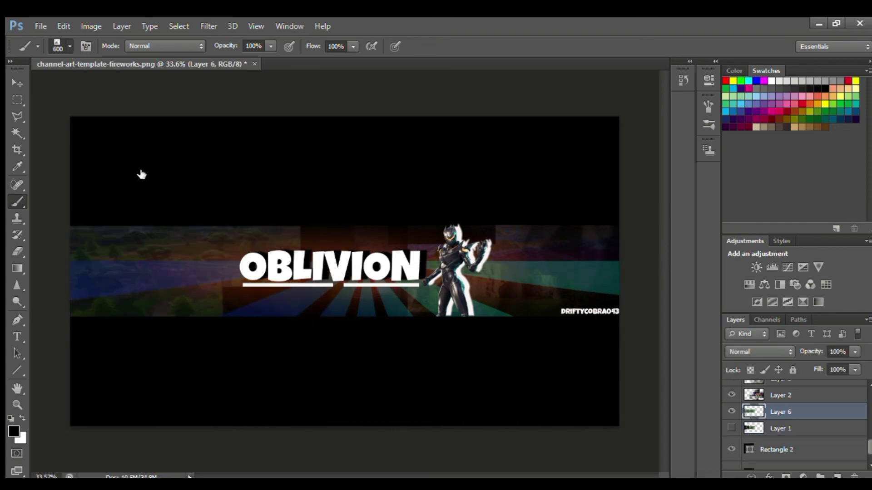
{"action": "left_click_drag", "start_coordinate": [354, 354], "coordinate": [631, 263]}
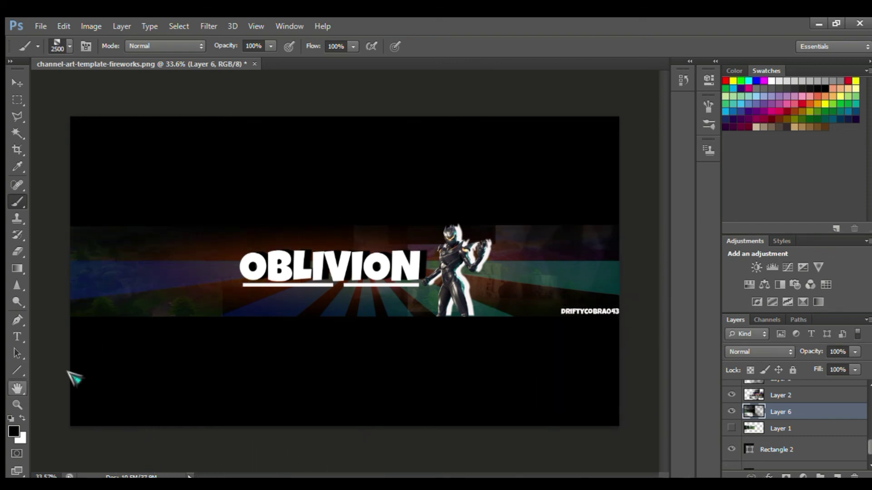
{"action": "scroll", "coordinate": [815, 400], "scroll_direction": "up", "scroll_amount": 2}
{"action": "key", "text": "bracketleft"}
{"action": "key", "text": "bracketleft"}
{"action": "key", "text": "bracketleft"}
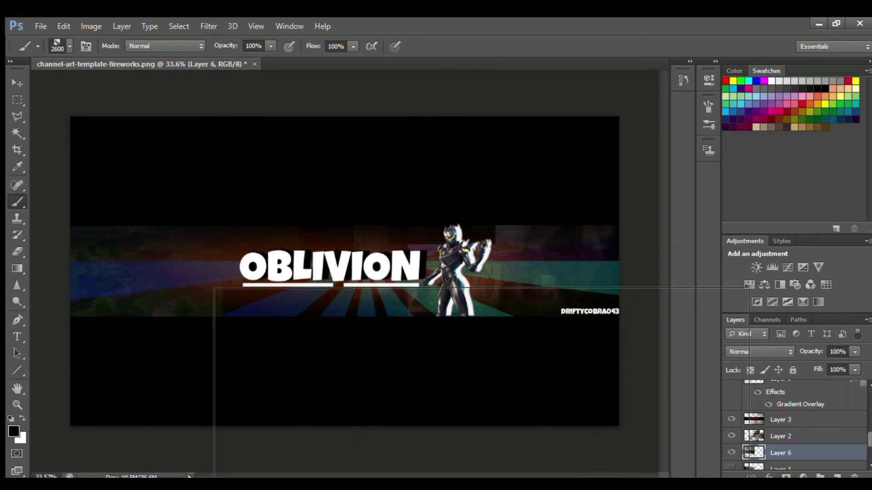
{"action": "key", "text": "v"}
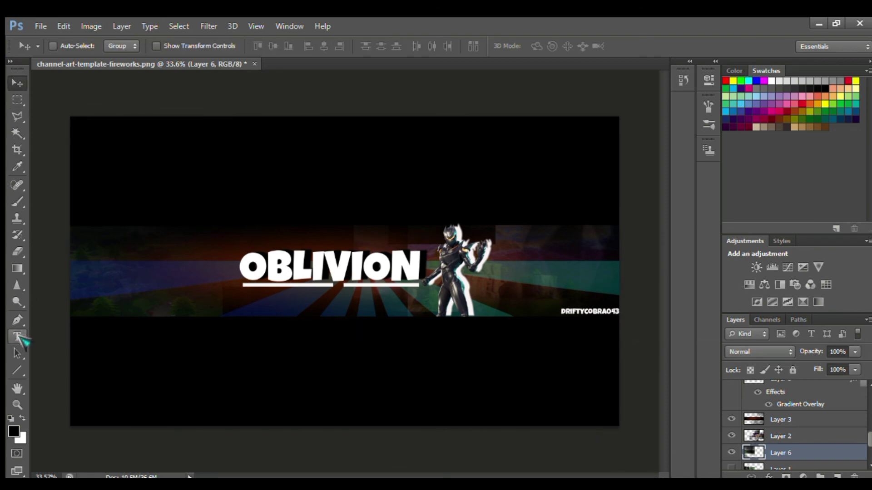
- Start a new text line below the OBLIVION title with the Horizontal Type tool
{"action": "left_click", "coordinate": [18, 336]}
{"action": "left_click", "coordinate": [284, 303]}
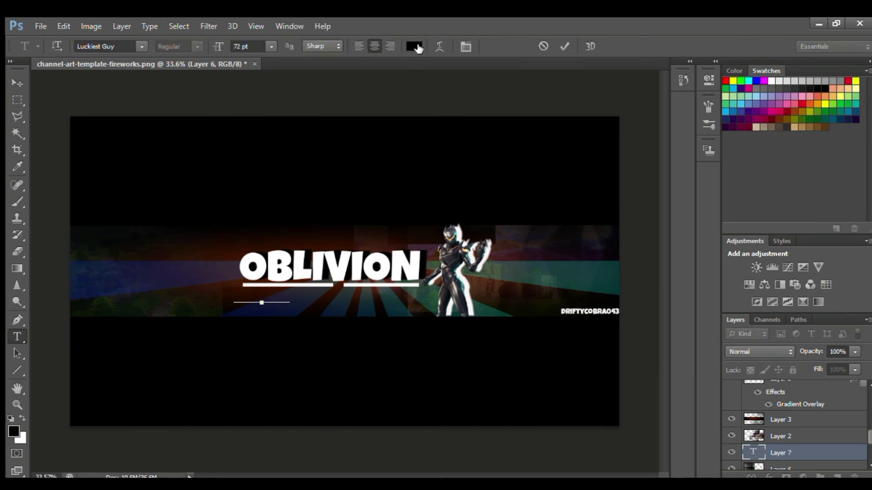